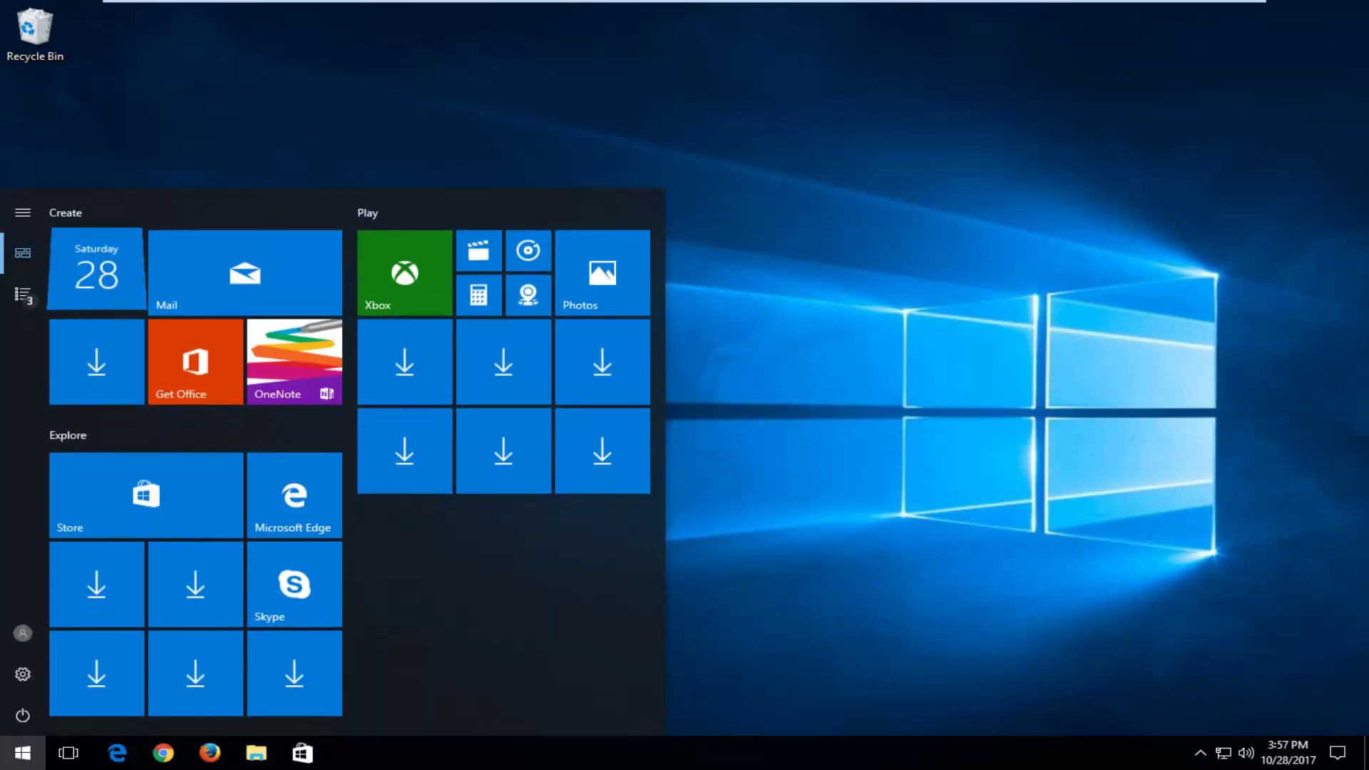
# Step: Find File Explorer Options with a 'folder options' search and enable 'Show hidden files, folders, and drives'
pyautogui.write('folder options')
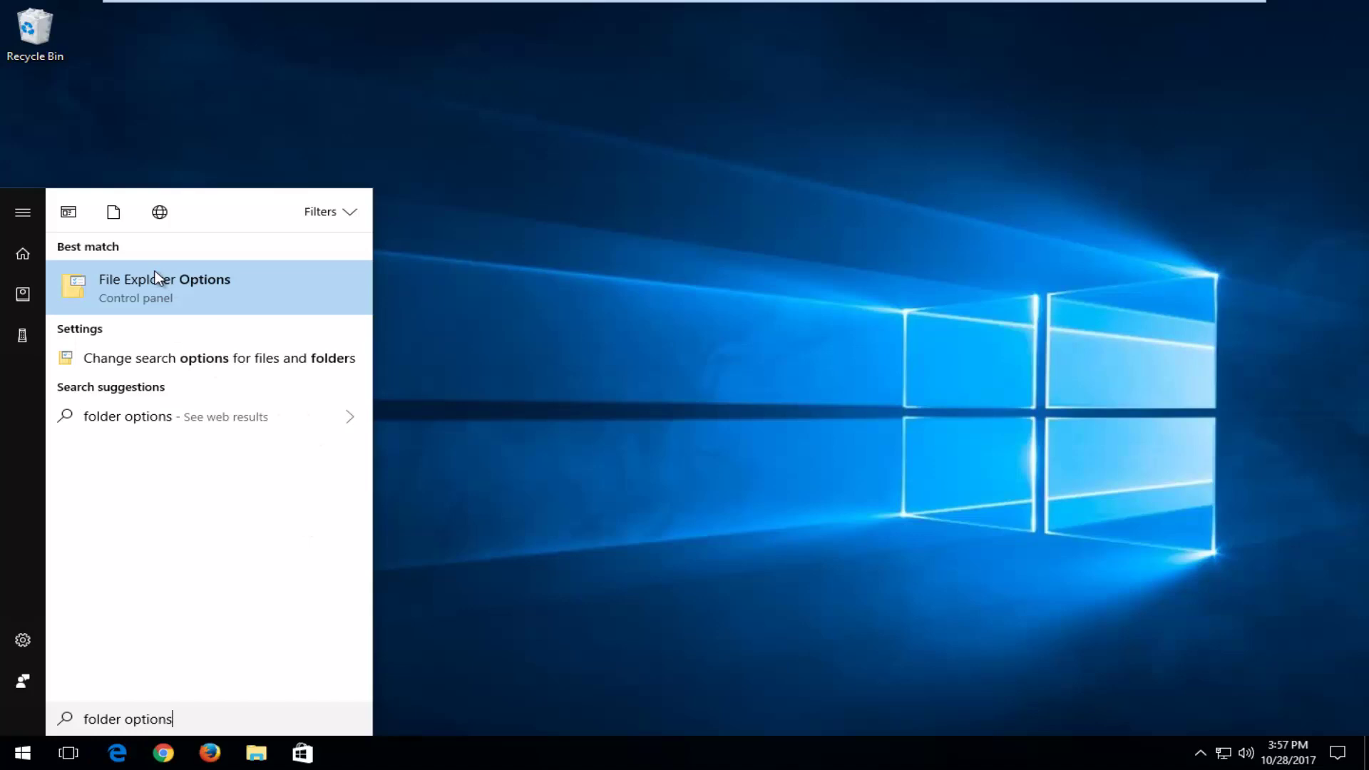
pyautogui.click(184, 293)
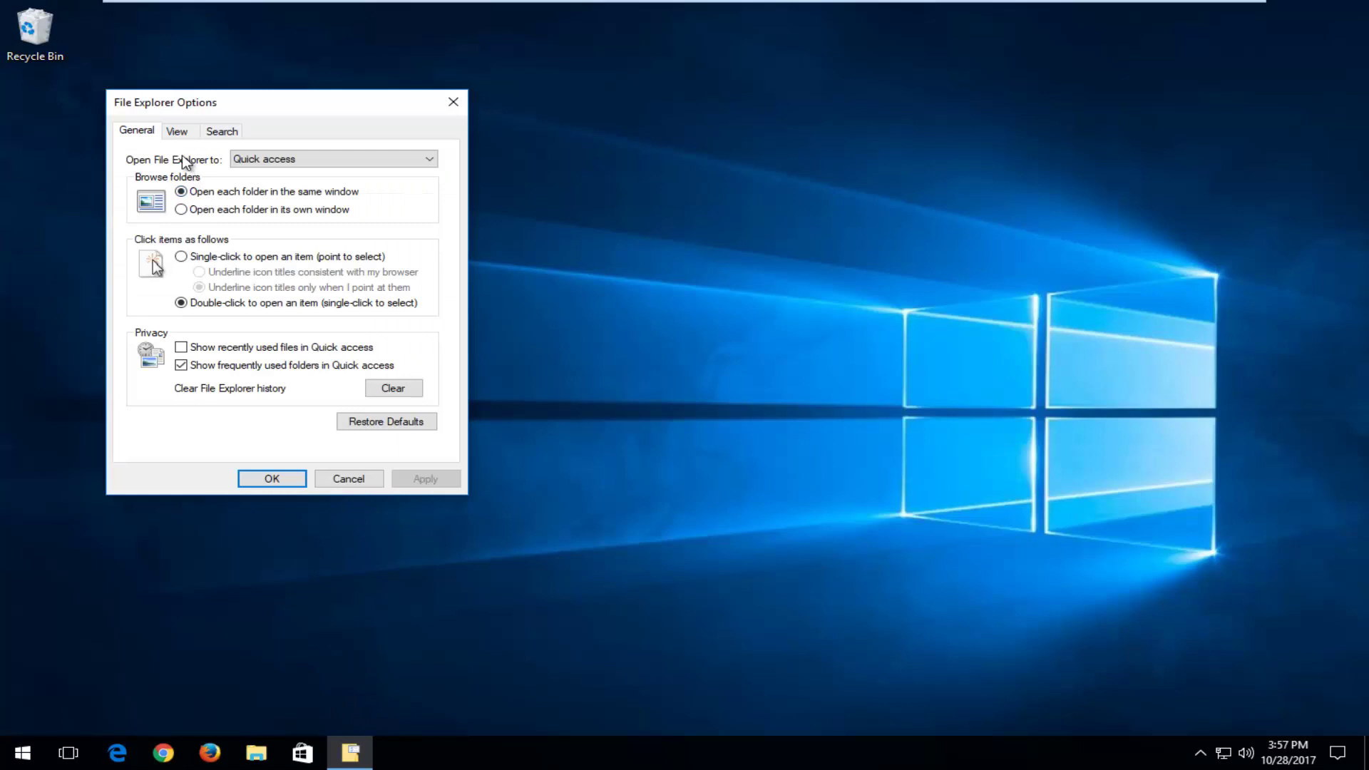
pyautogui.click(177, 134)
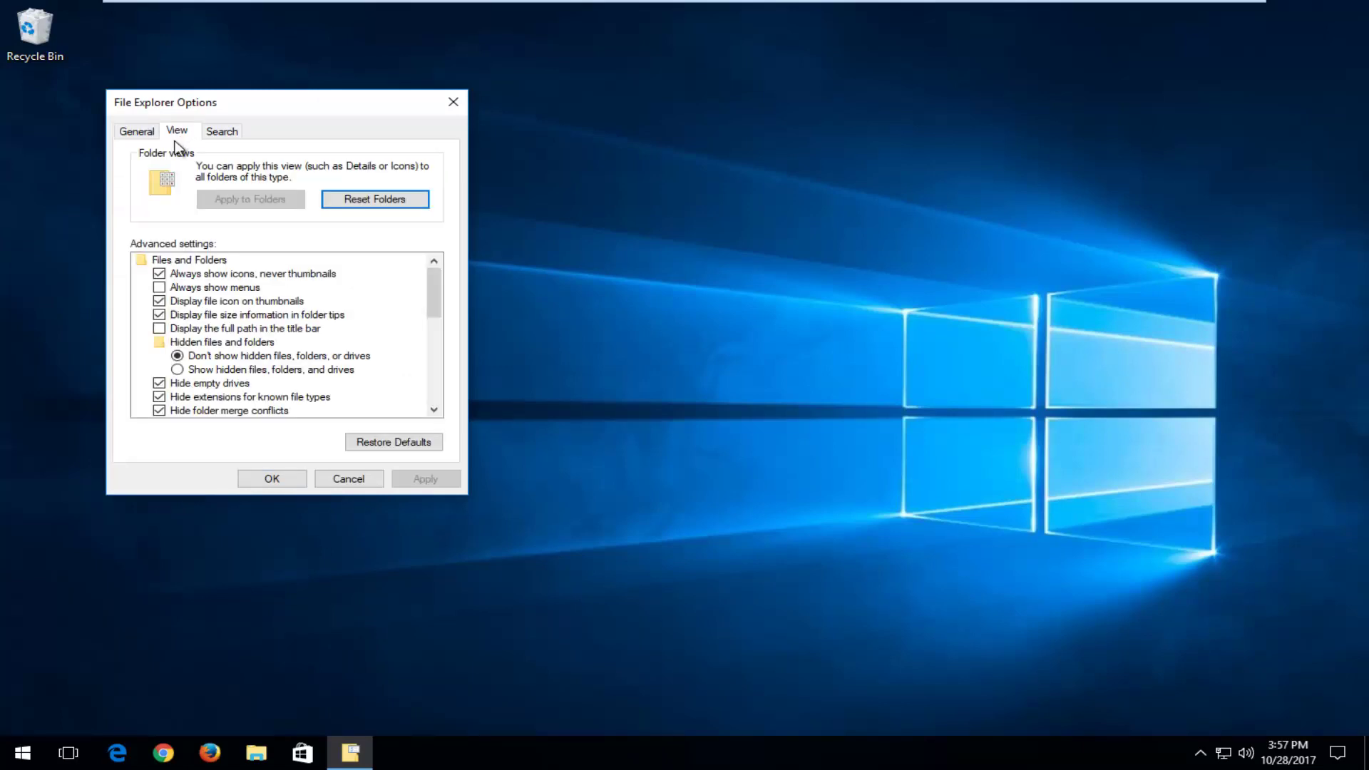
pyautogui.click(178, 371)
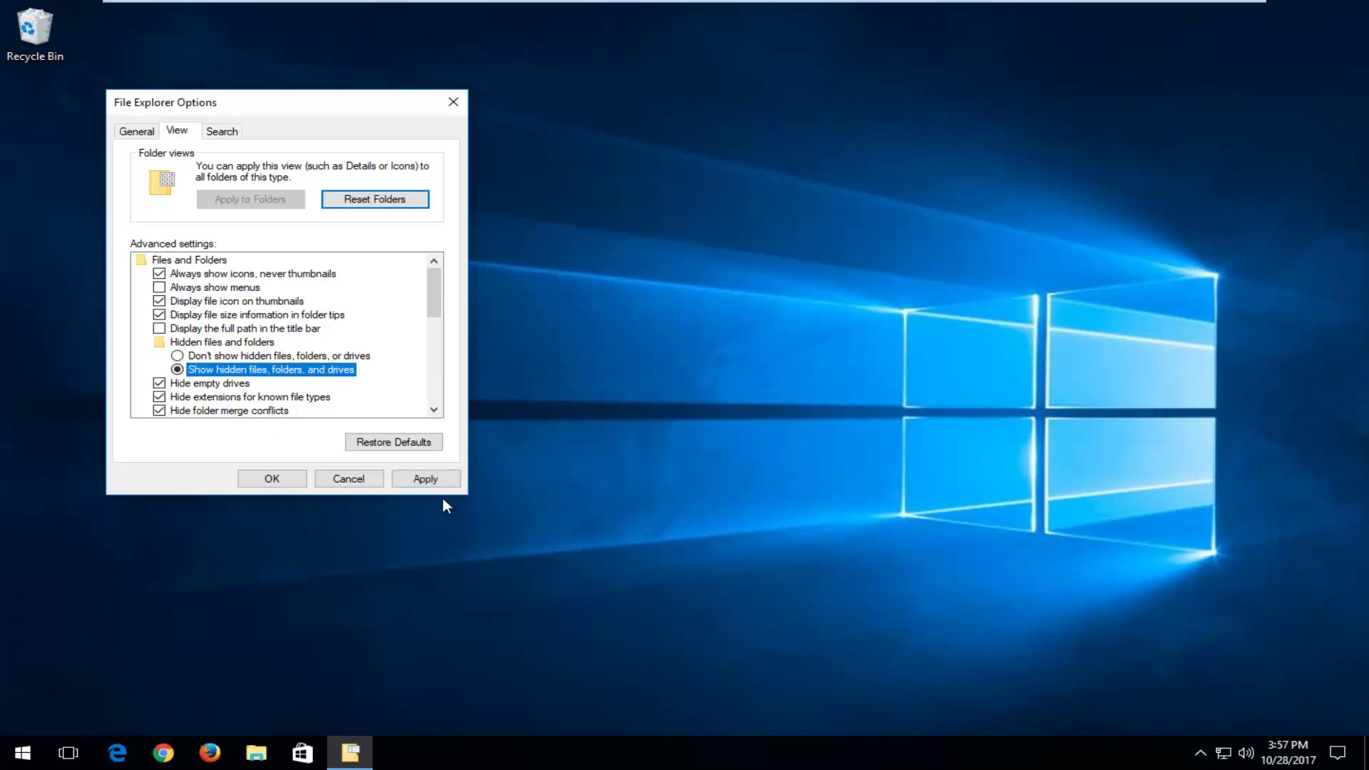
pyautogui.click(428, 479)
pyautogui.click(246, 478)
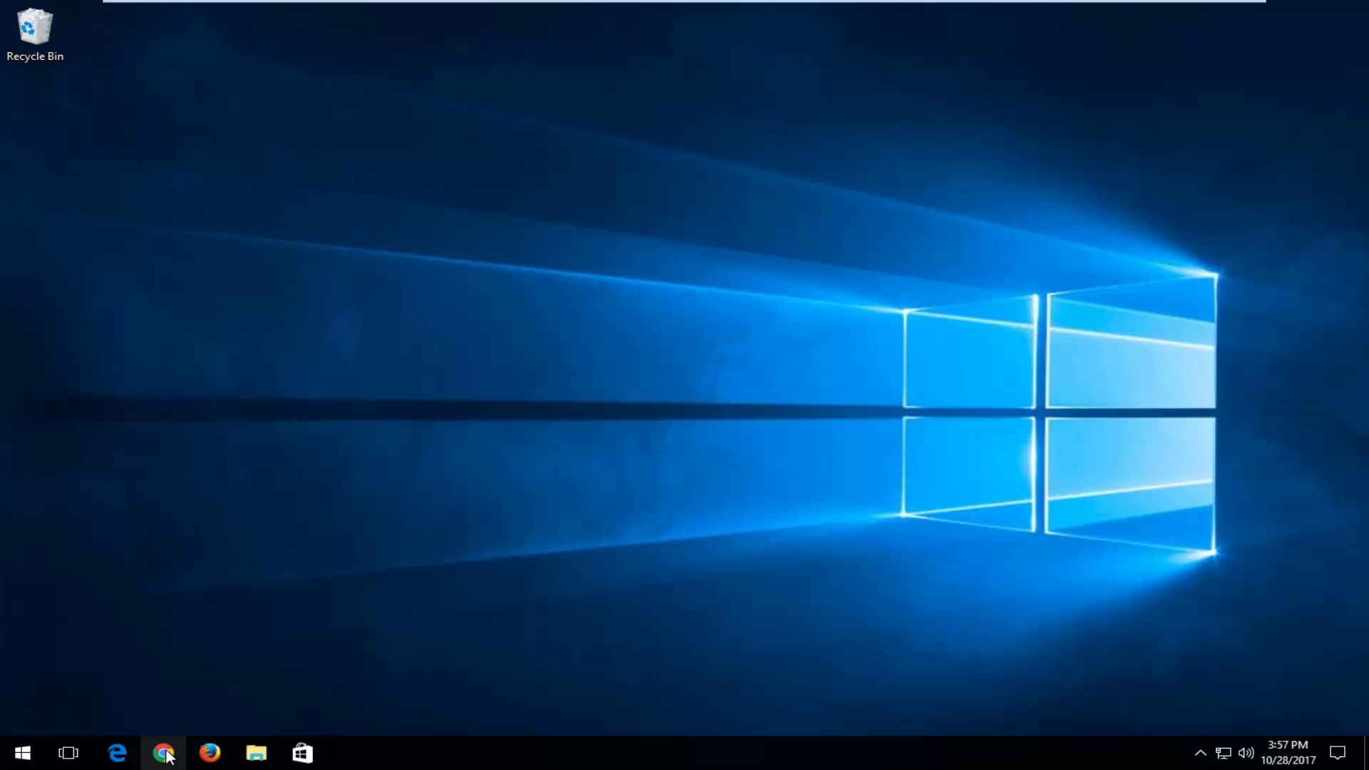
# Step: Launch Chrome maximized and load google.com
pyautogui.click(164, 753)
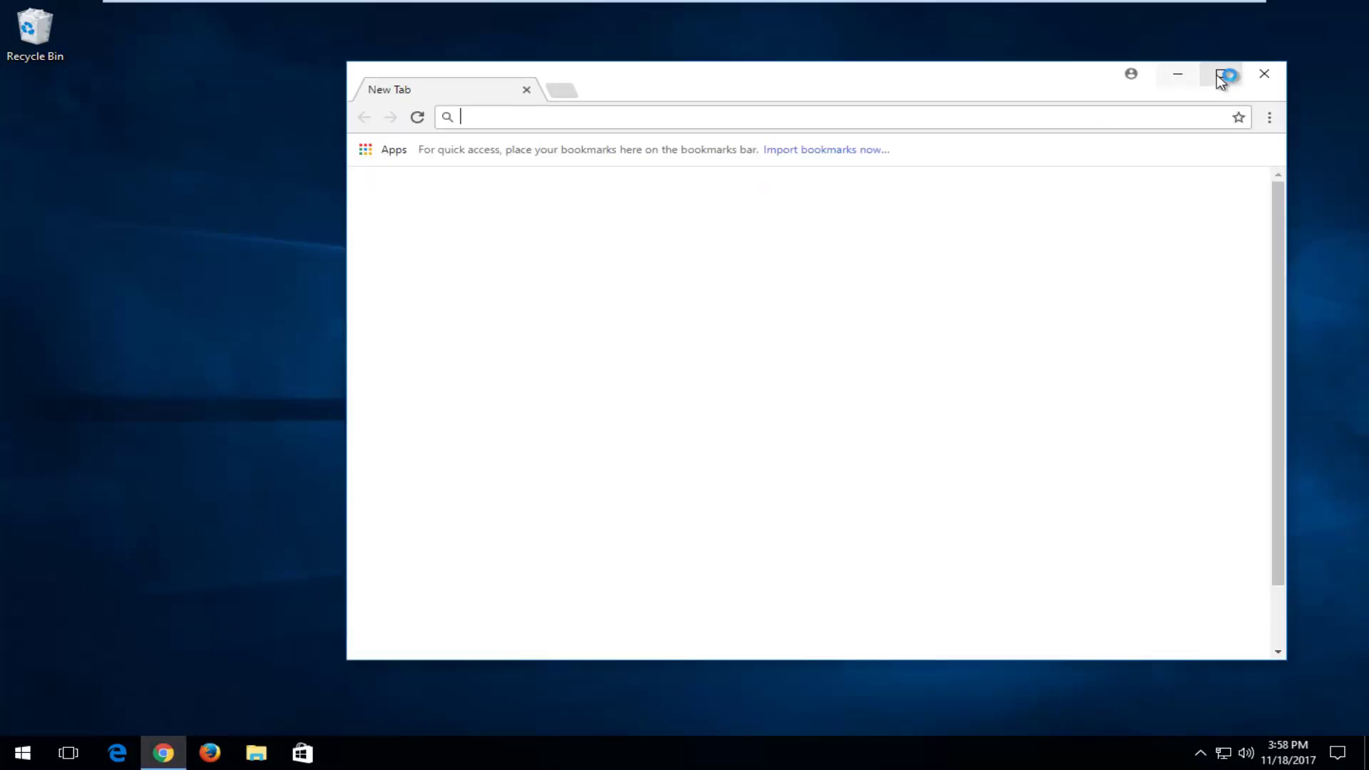
pyautogui.click(1218, 74)
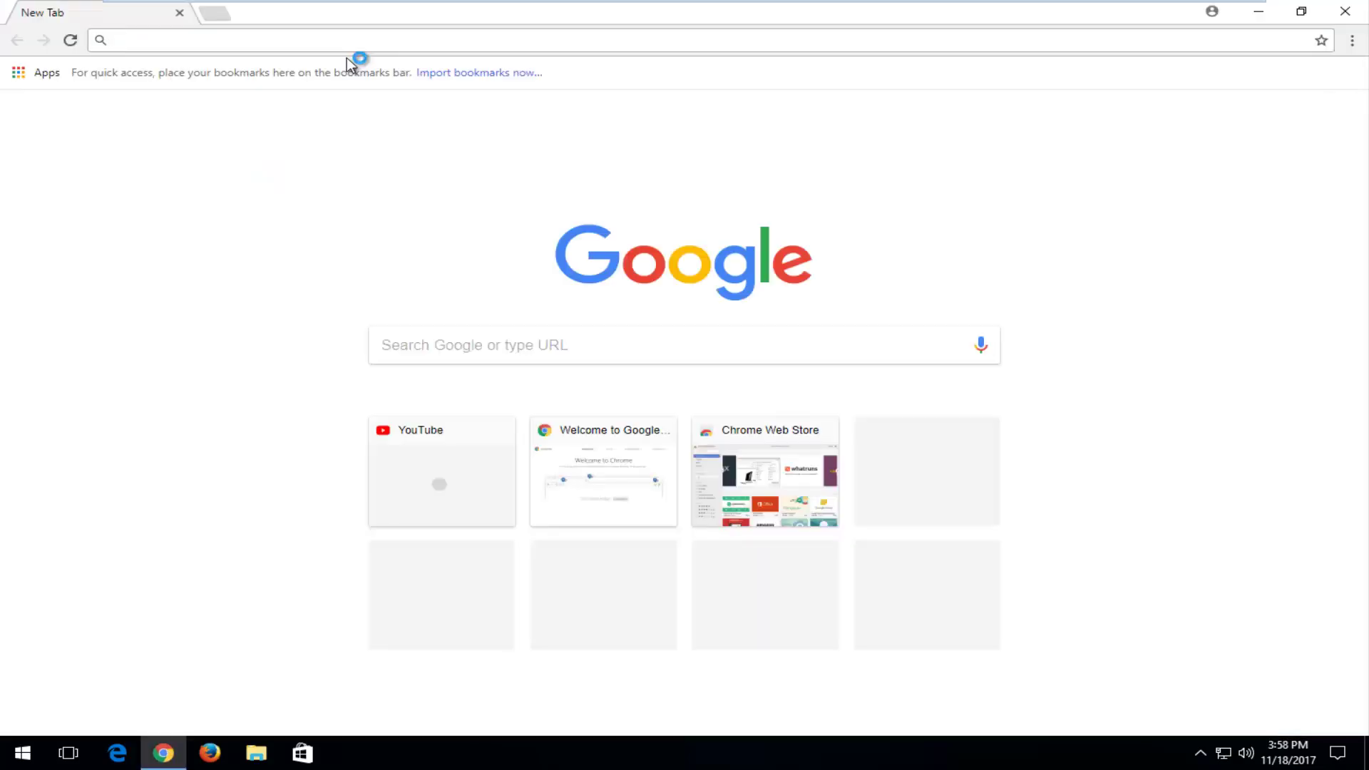
pyautogui.write('google.com')
pyautogui.press('Return')
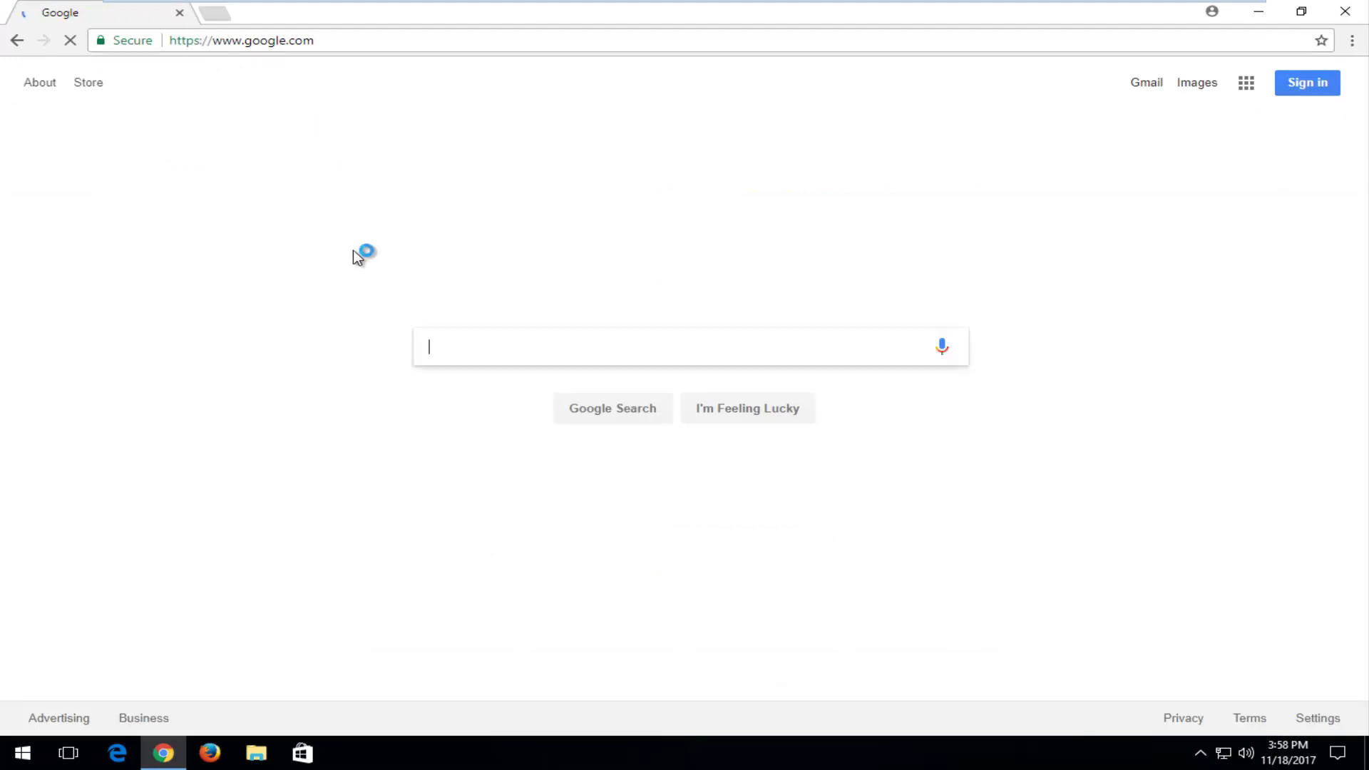
# Step: Search Google for 'mscvp140.dll download' and open the DLL-files.com result
pyautogui.write('msc')
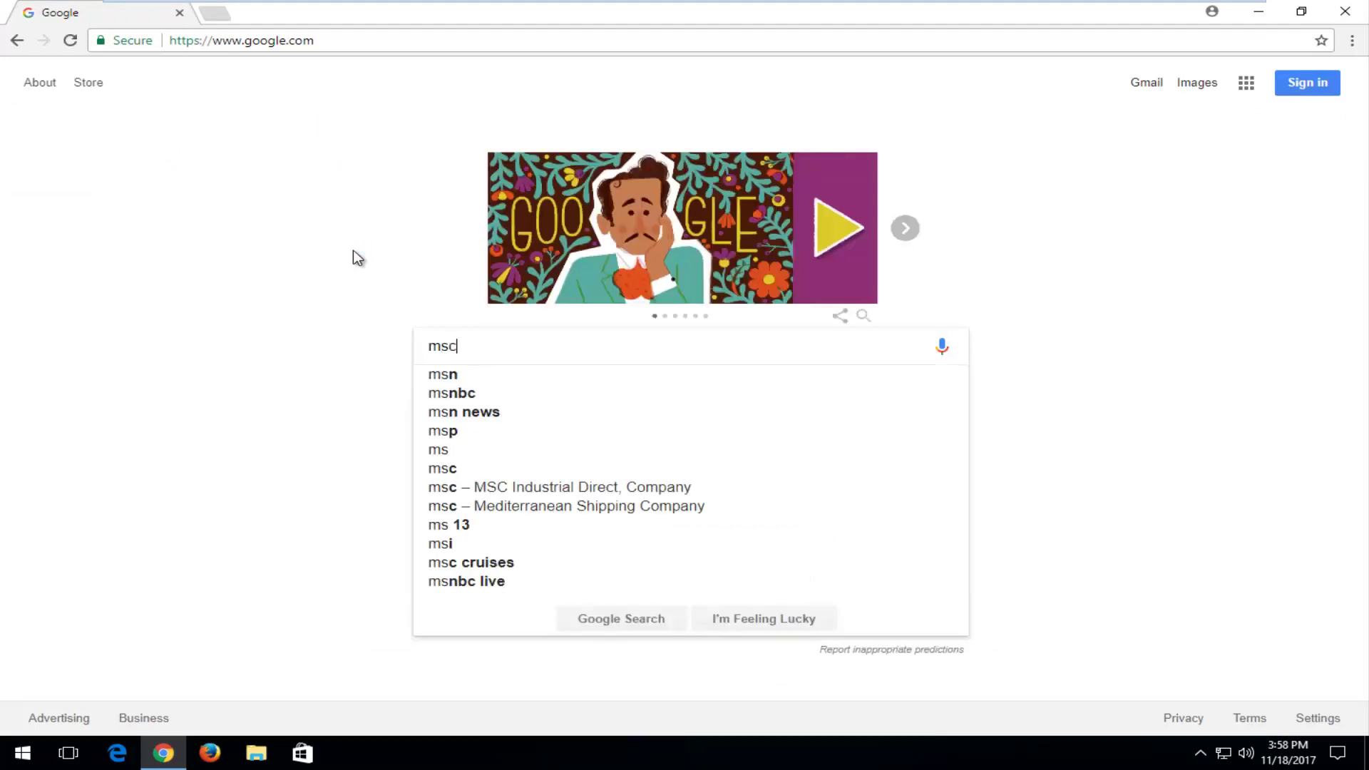
pyautogui.write('vp140.')
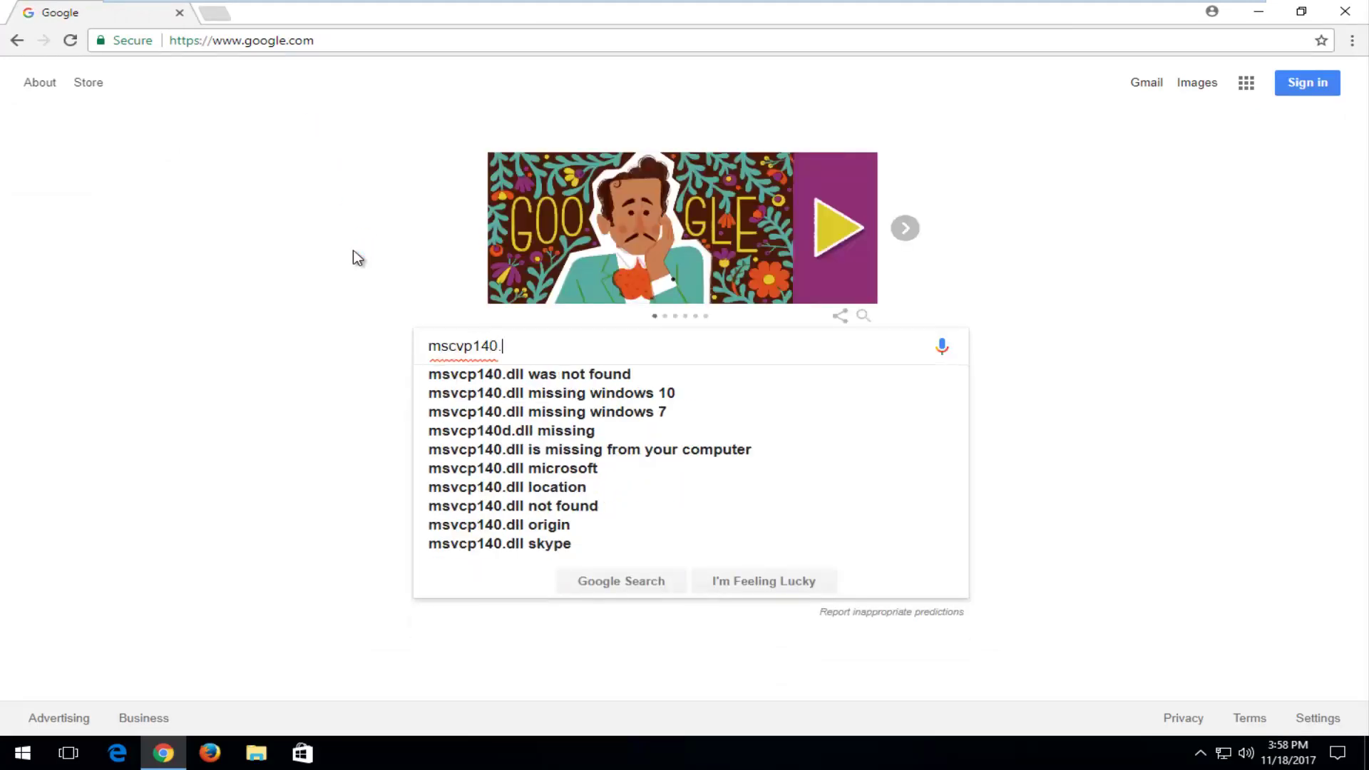
pyautogui.write('dll download')
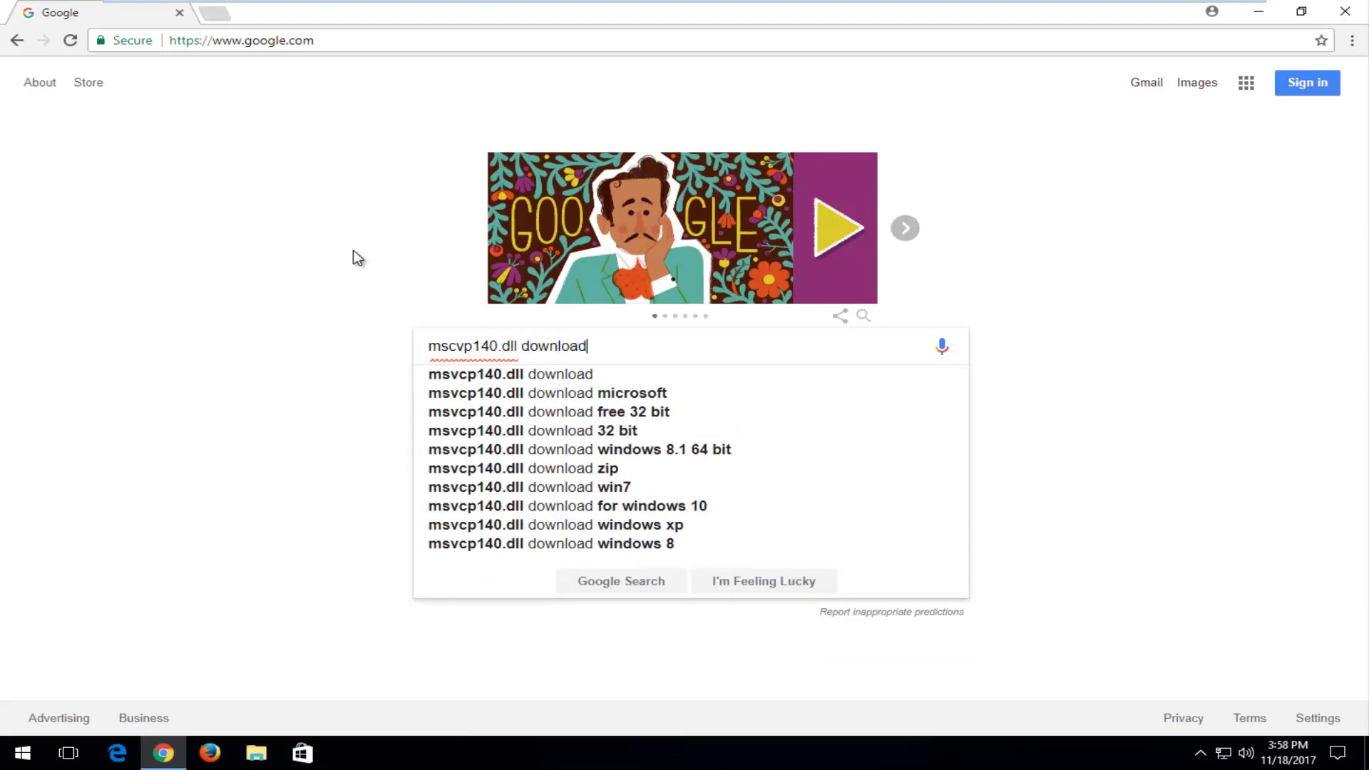
pyautogui.press('Return')
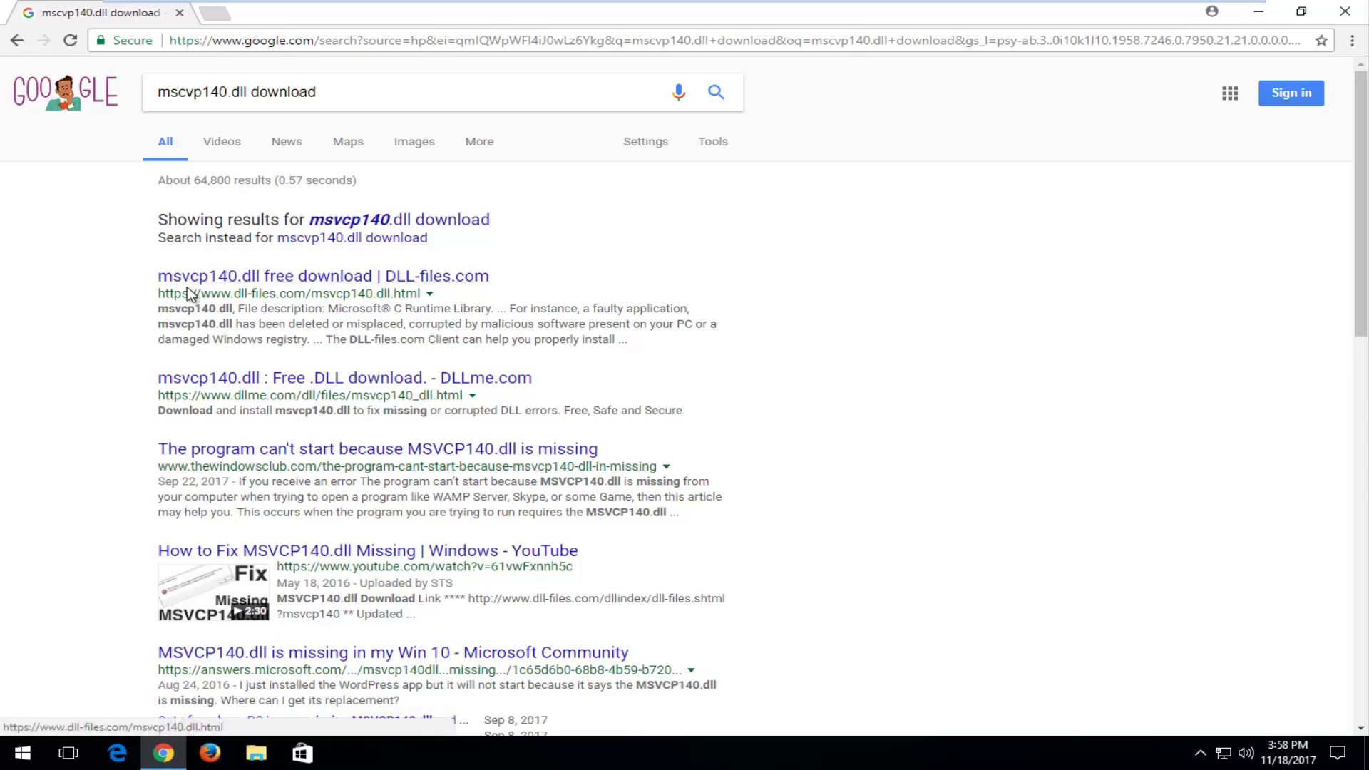
pyautogui.click(278, 283)
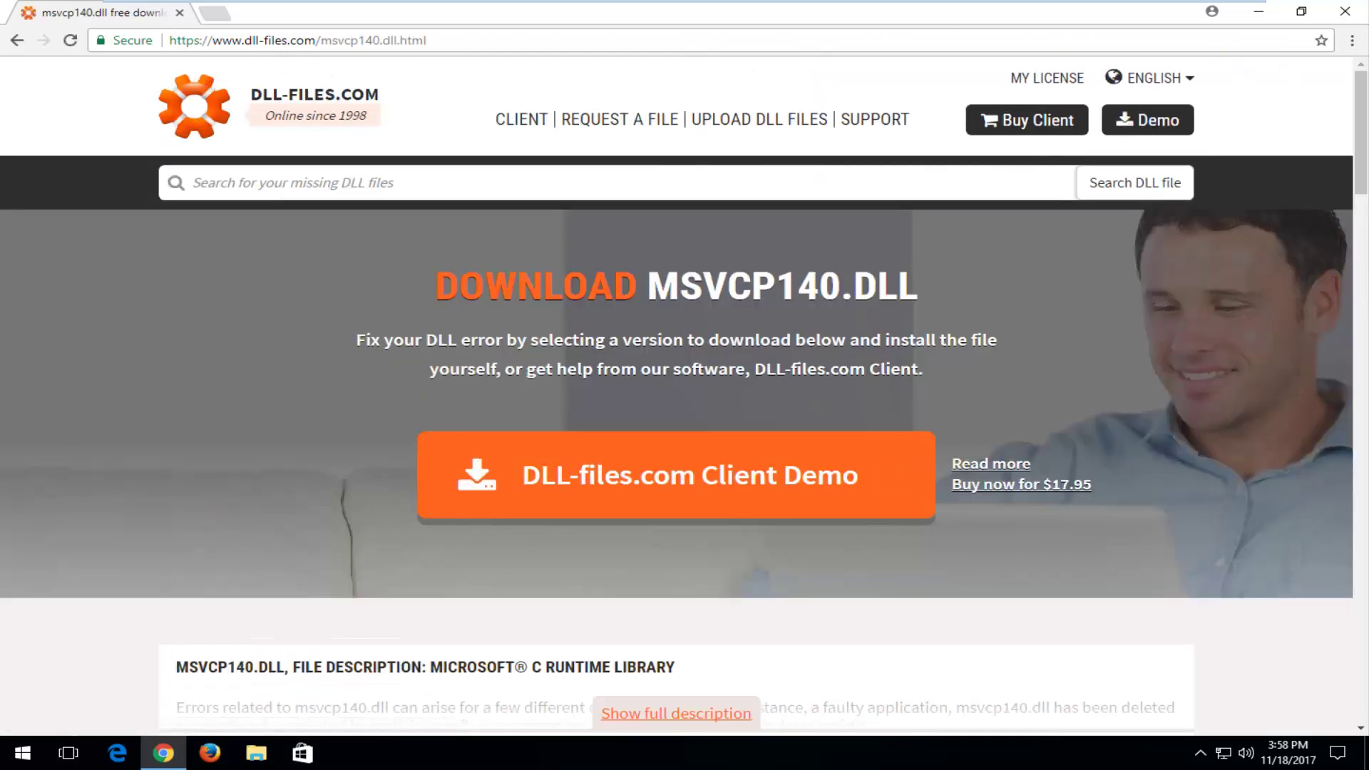
# Step: Download the 64bit 14.0.23026.0 msvcp140.zip from the versions table and view Chrome's downloads list
pyautogui.moveTo(1365, 152); pyautogui.dragTo(1365, 152)
pyautogui.scroll(-7, 704, 321)
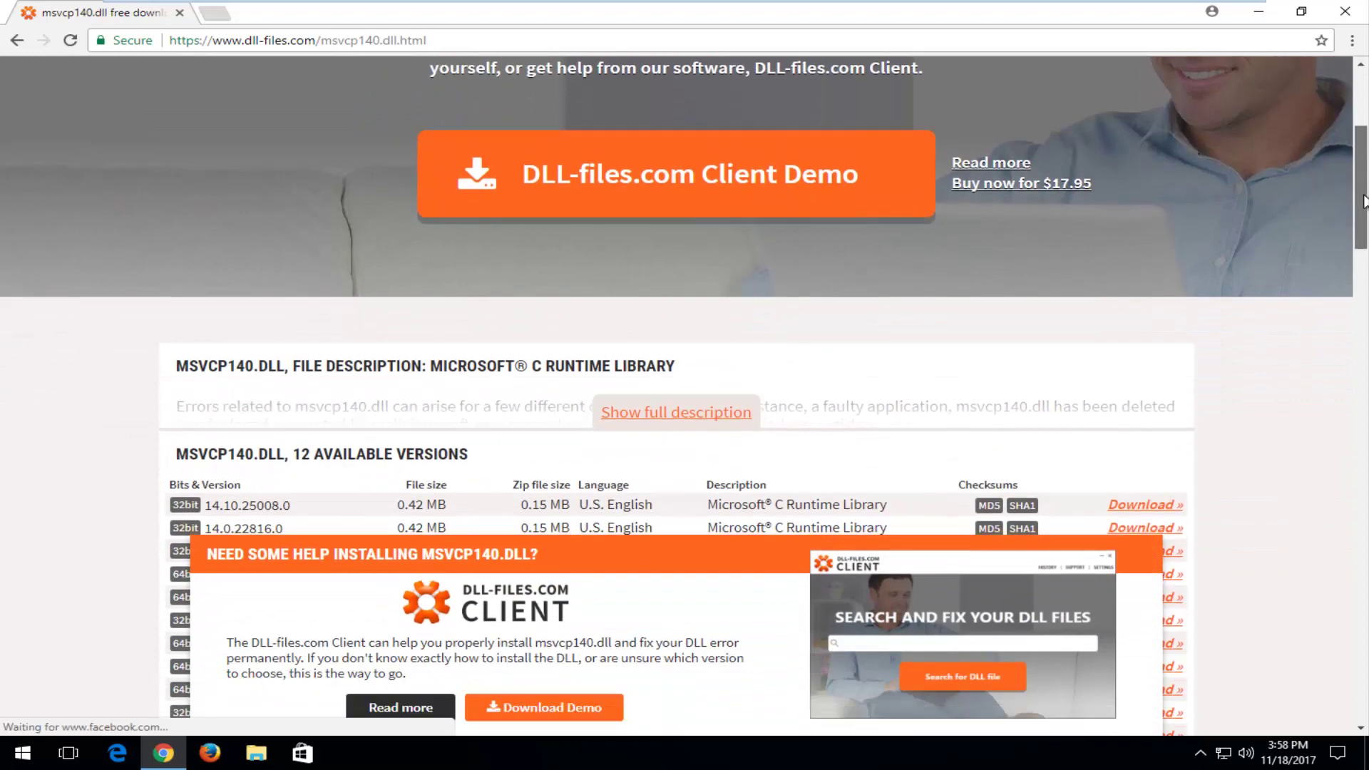
pyautogui.scroll(-1, 316, 260)
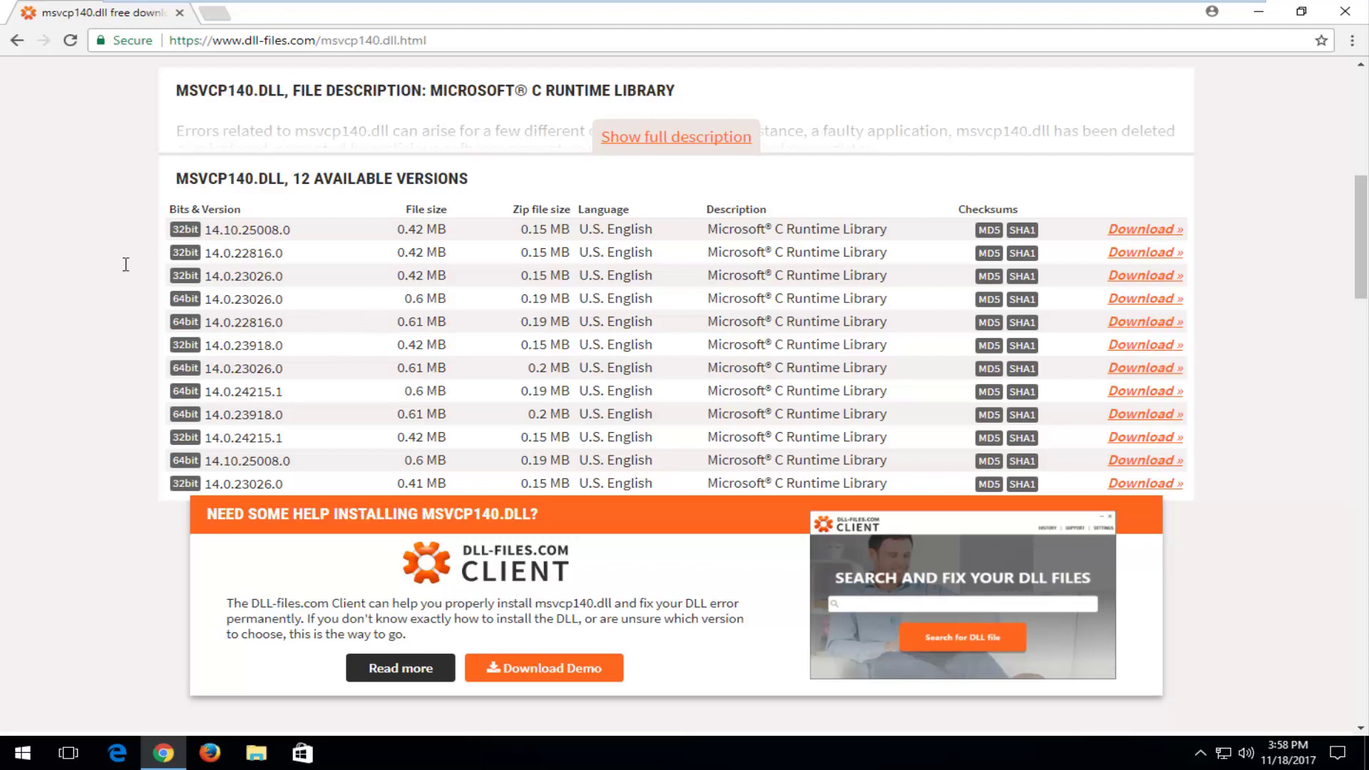
pyautogui.moveTo(216, 298); pyautogui.dragTo(236, 314)
pyautogui.click(221, 296)
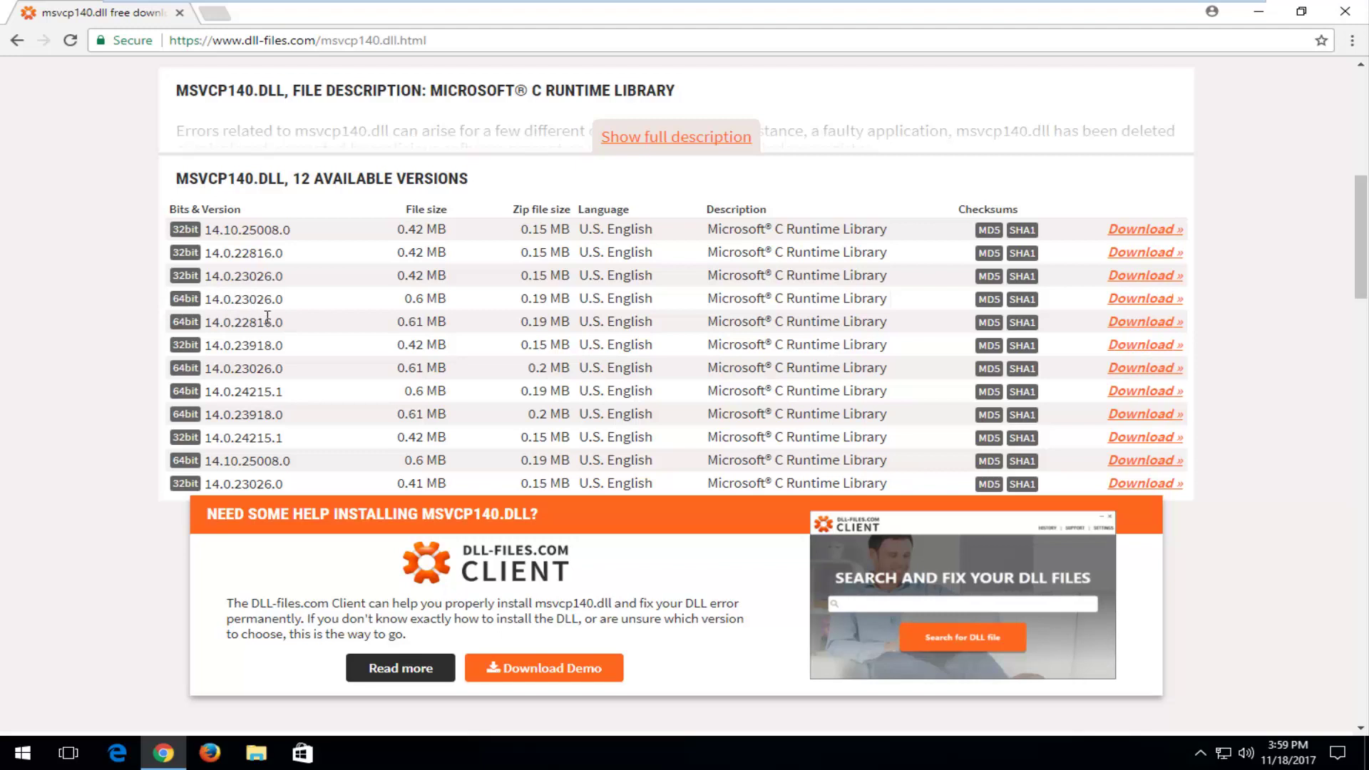
pyautogui.click(1137, 303)
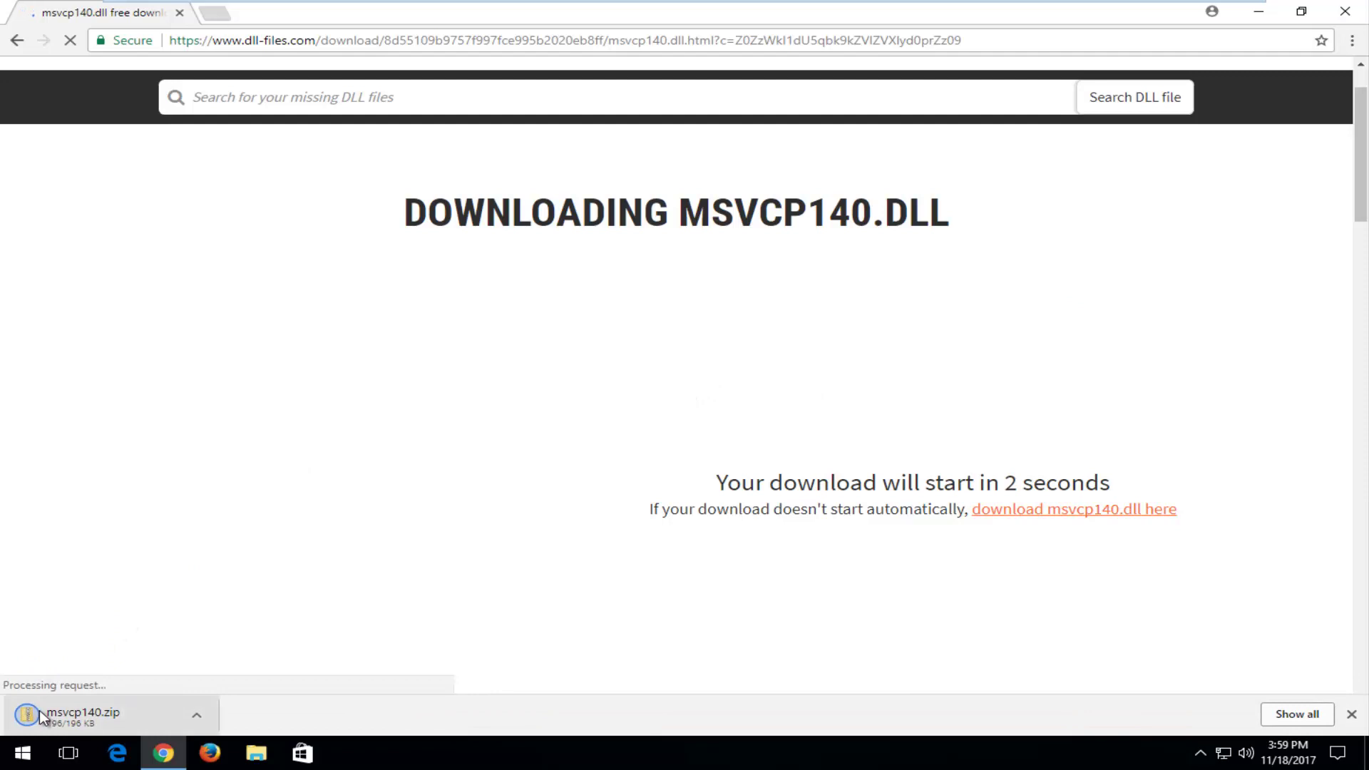
pyautogui.click(1296, 715)
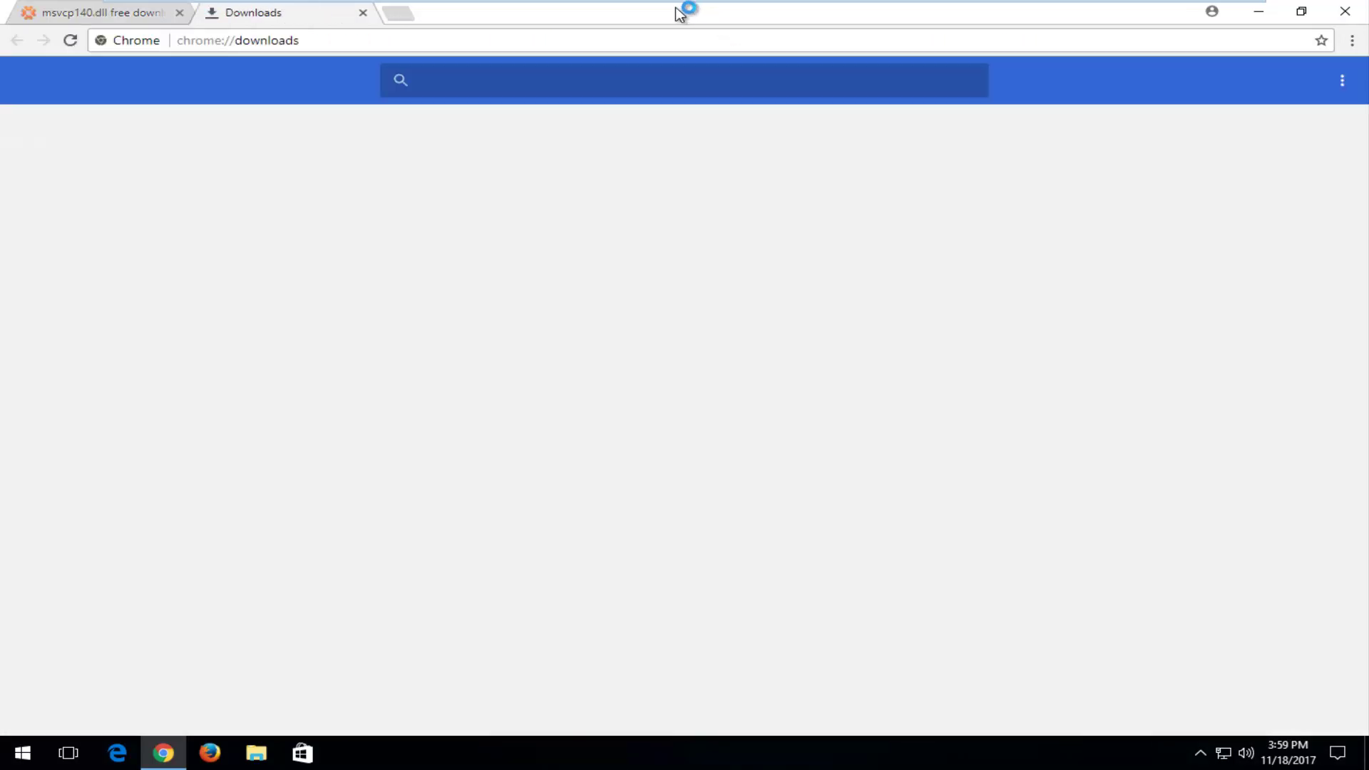
# Step: Move the downloaded msvcp140 zip from Downloads onto the desktop below the Recycle Bin, closing Chrome
pyautogui.moveTo(682, 12); pyautogui.dragTo(1368, 86)
pyautogui.click(863, 241)
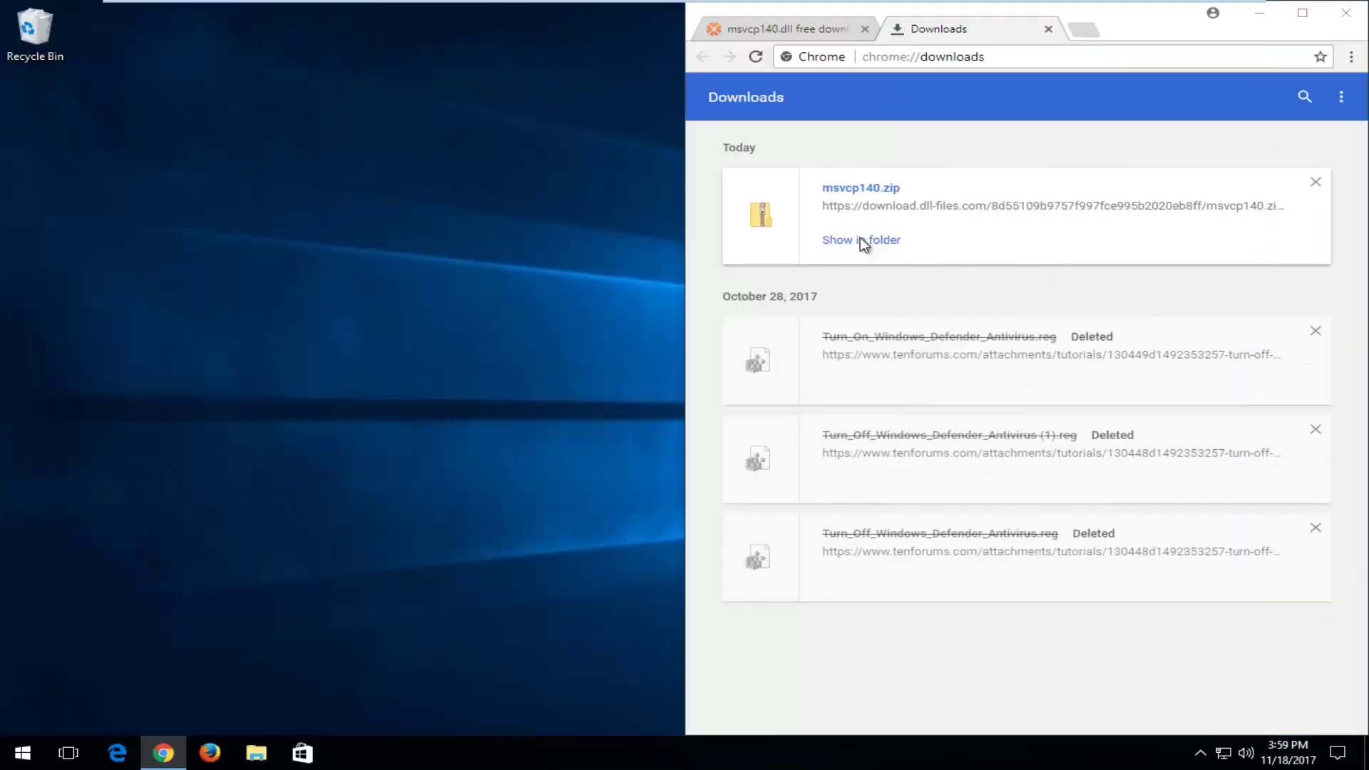
pyautogui.moveTo(384, 238); pyautogui.dragTo(99, 263)
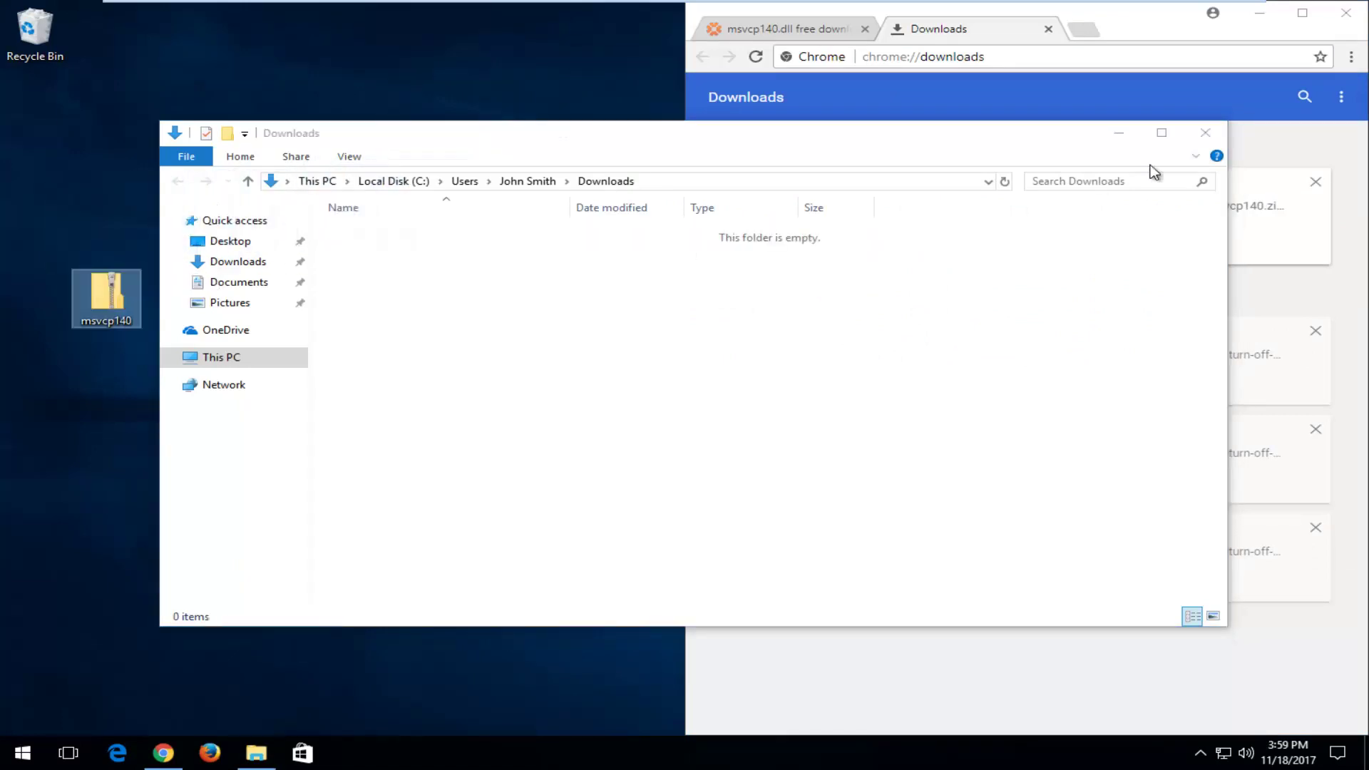
pyautogui.click(1206, 132)
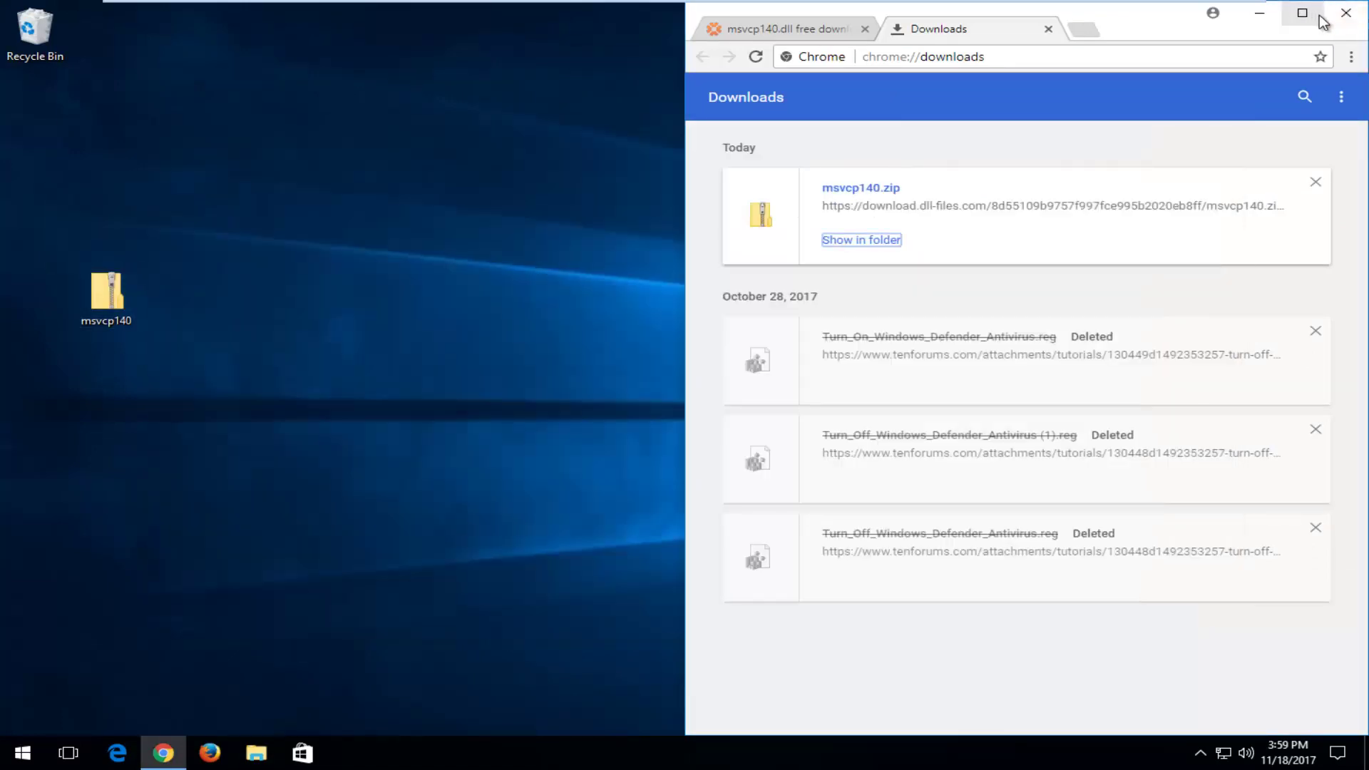
pyautogui.click(1352, 11)
pyautogui.moveTo(107, 289); pyautogui.dragTo(72, 143)
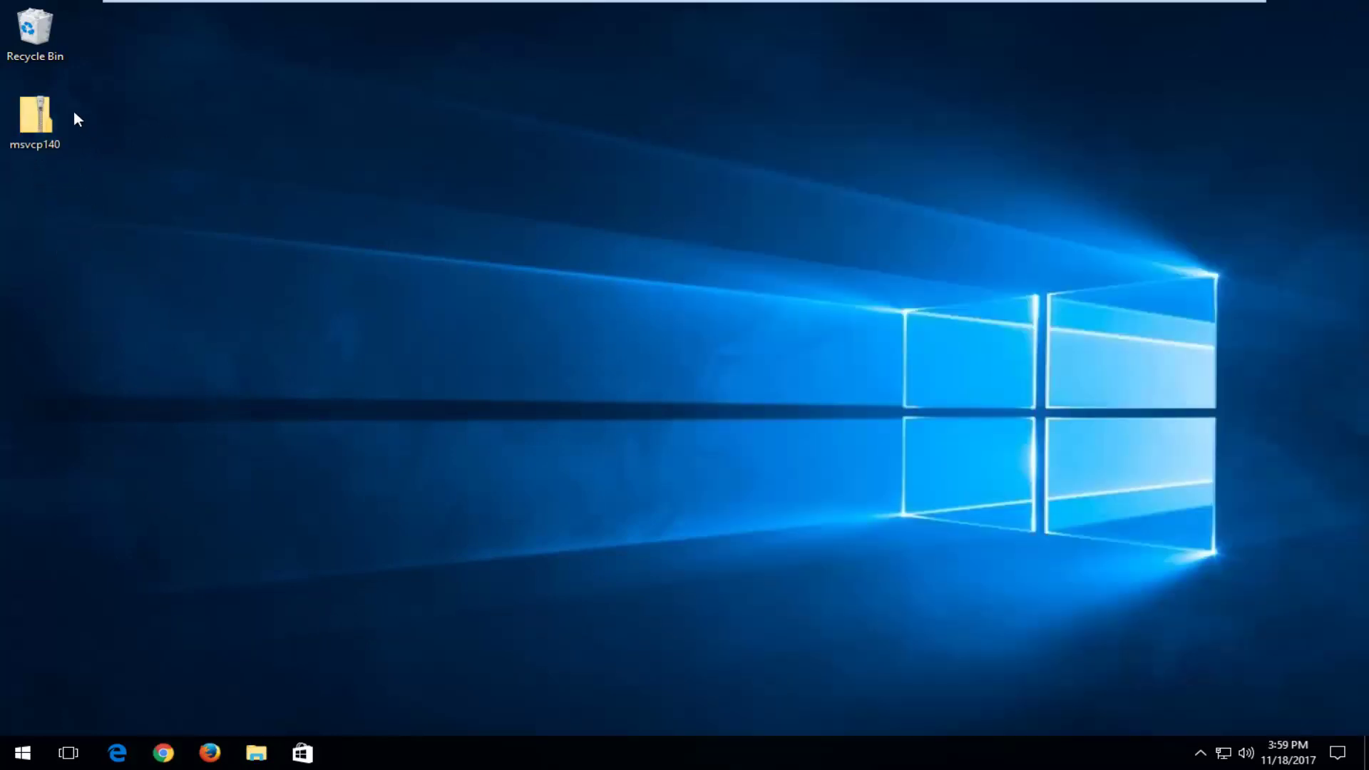
# Step: Extract msvcp140.dll from the msvcp140 zip onto the desktop
pyautogui.doubleClick(34, 109)
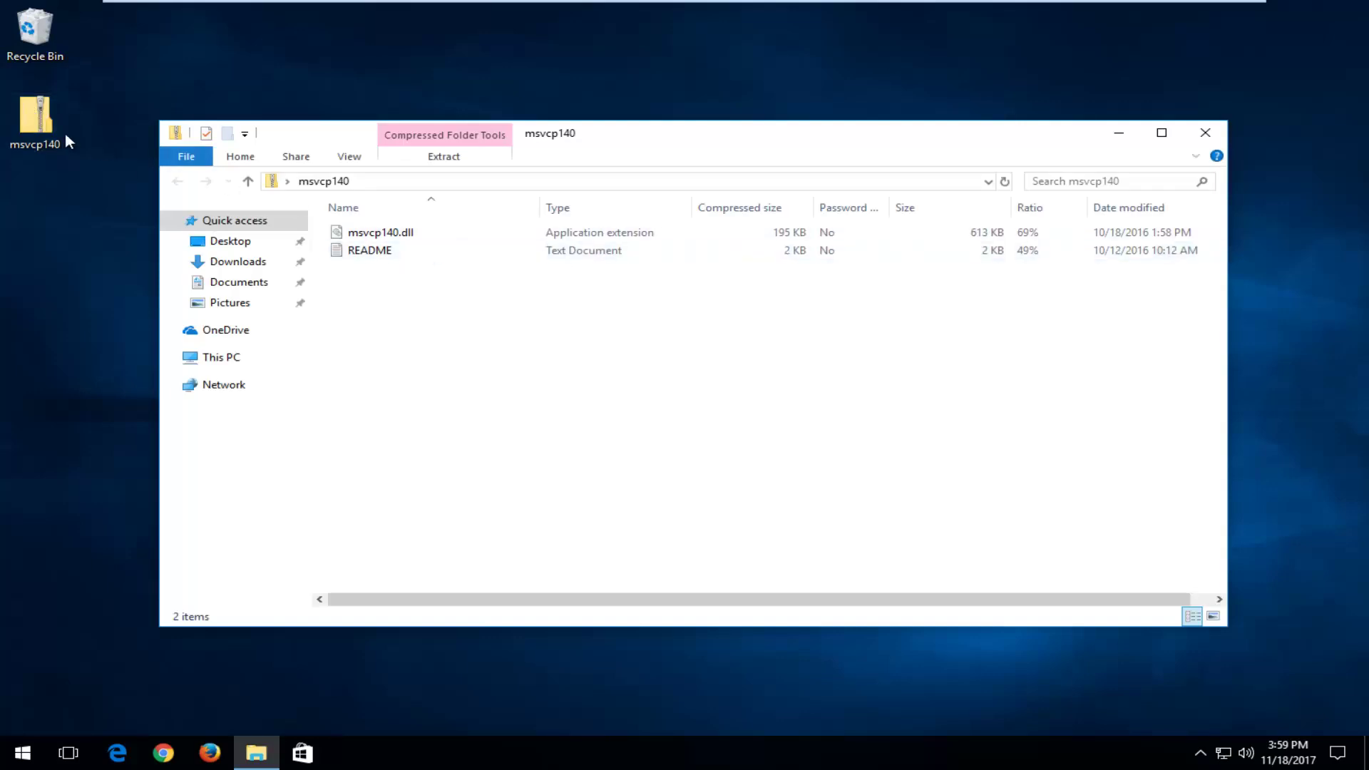
pyautogui.click(378, 234)
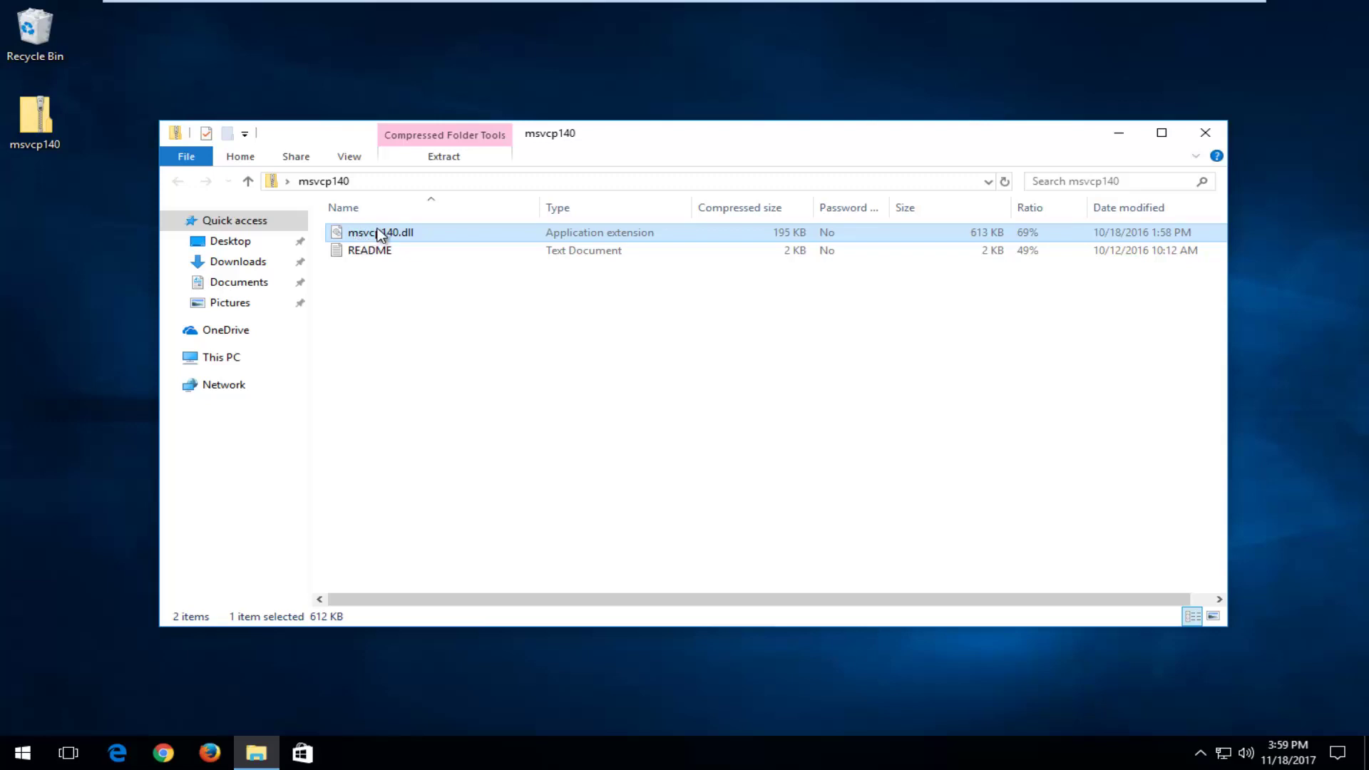
pyautogui.moveTo(378, 234); pyautogui.dragTo(115, 310)
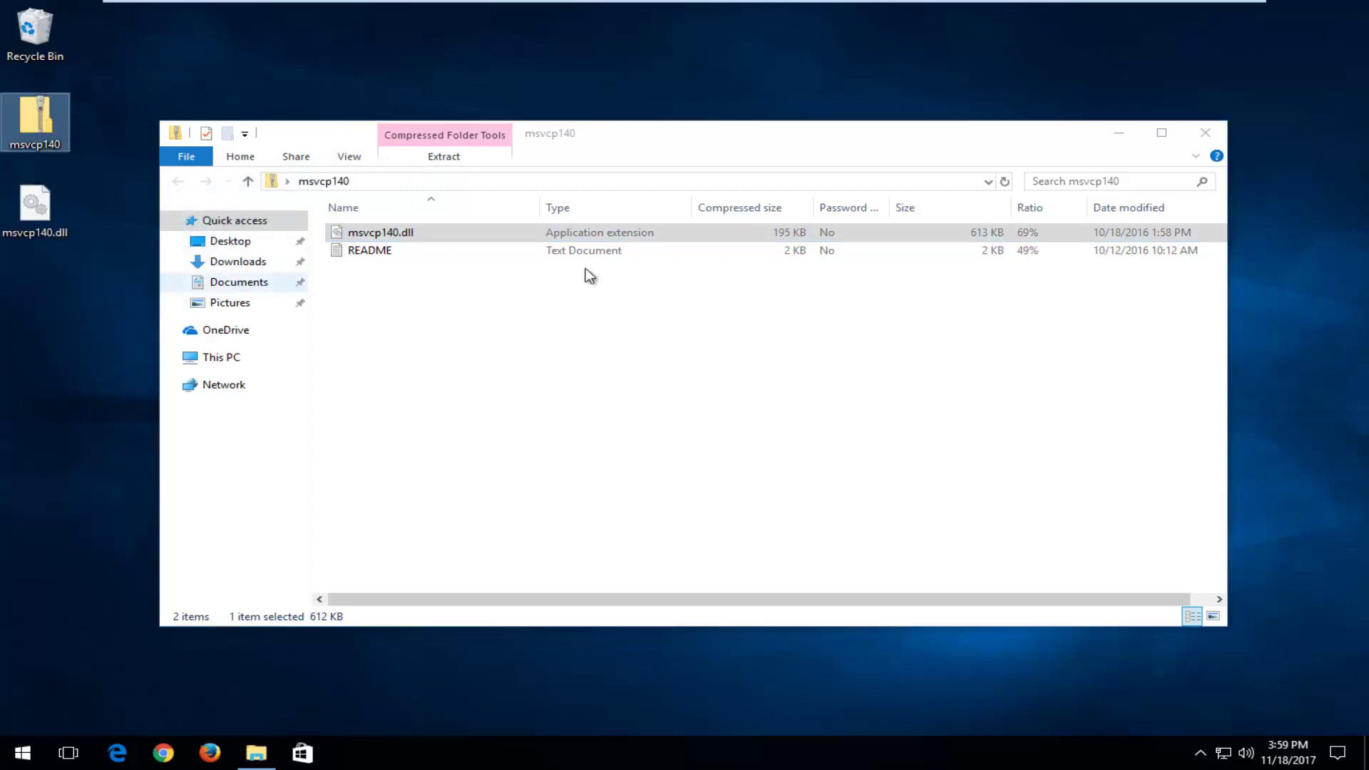
pyautogui.click(1214, 138)
# Step: Delete the msvcp140 zip and move msvcp140.dll away from the desktop's left edge
pyautogui.click(60, 211)
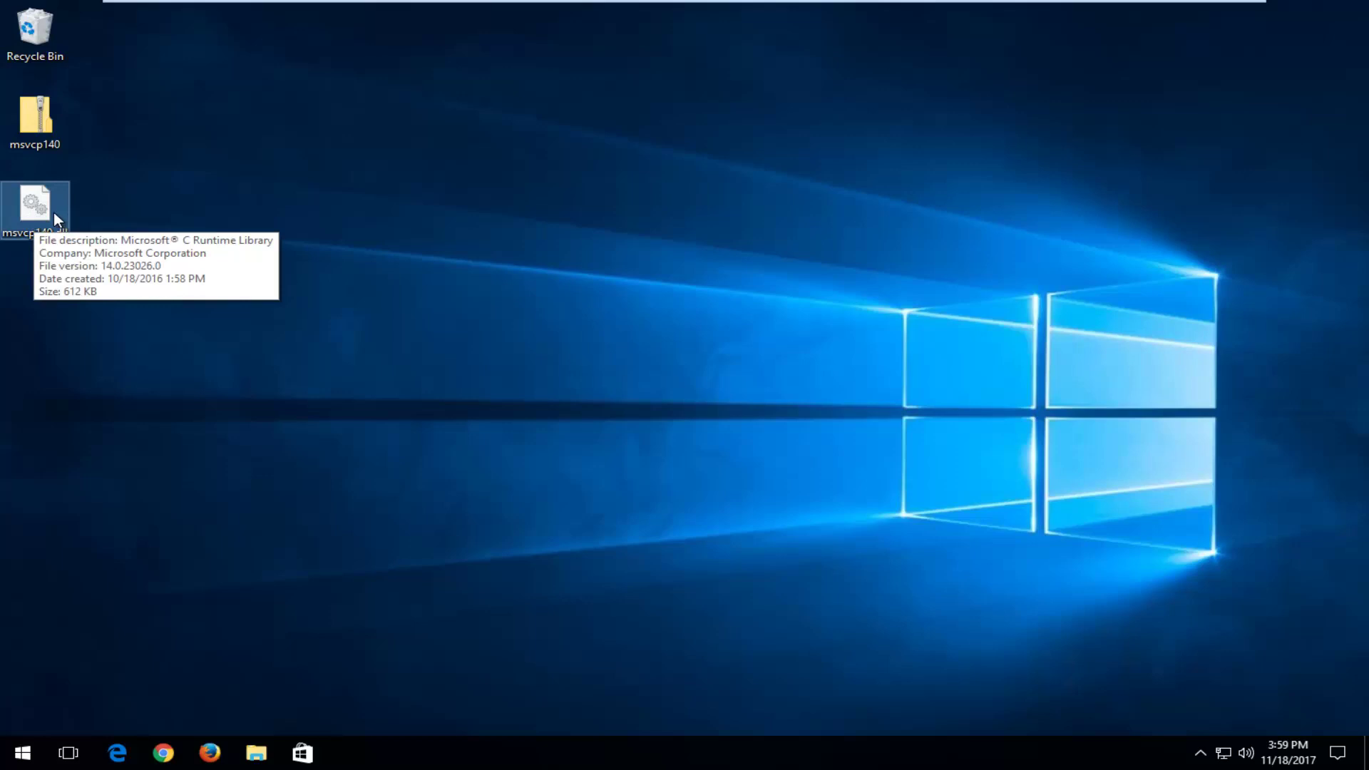
pyautogui.click(41, 115)
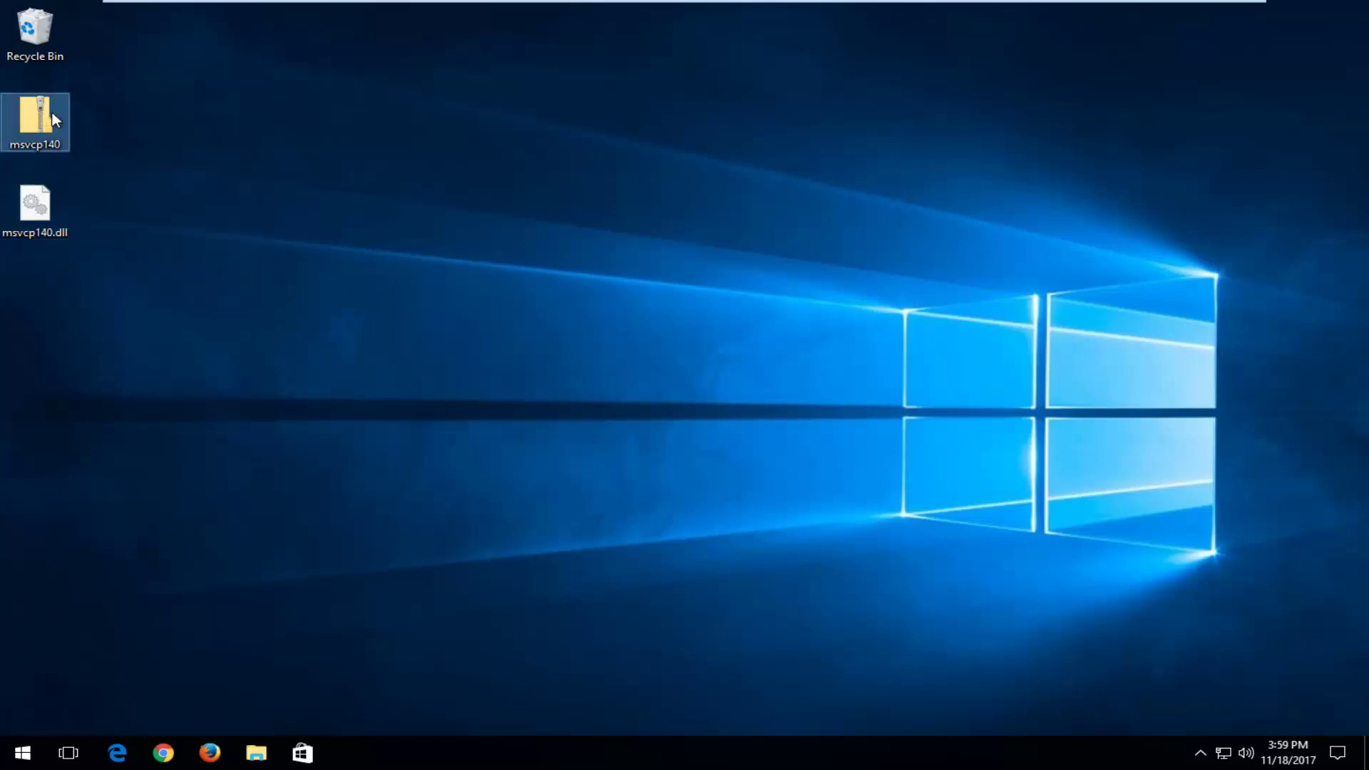
pyautogui.press('Delete')
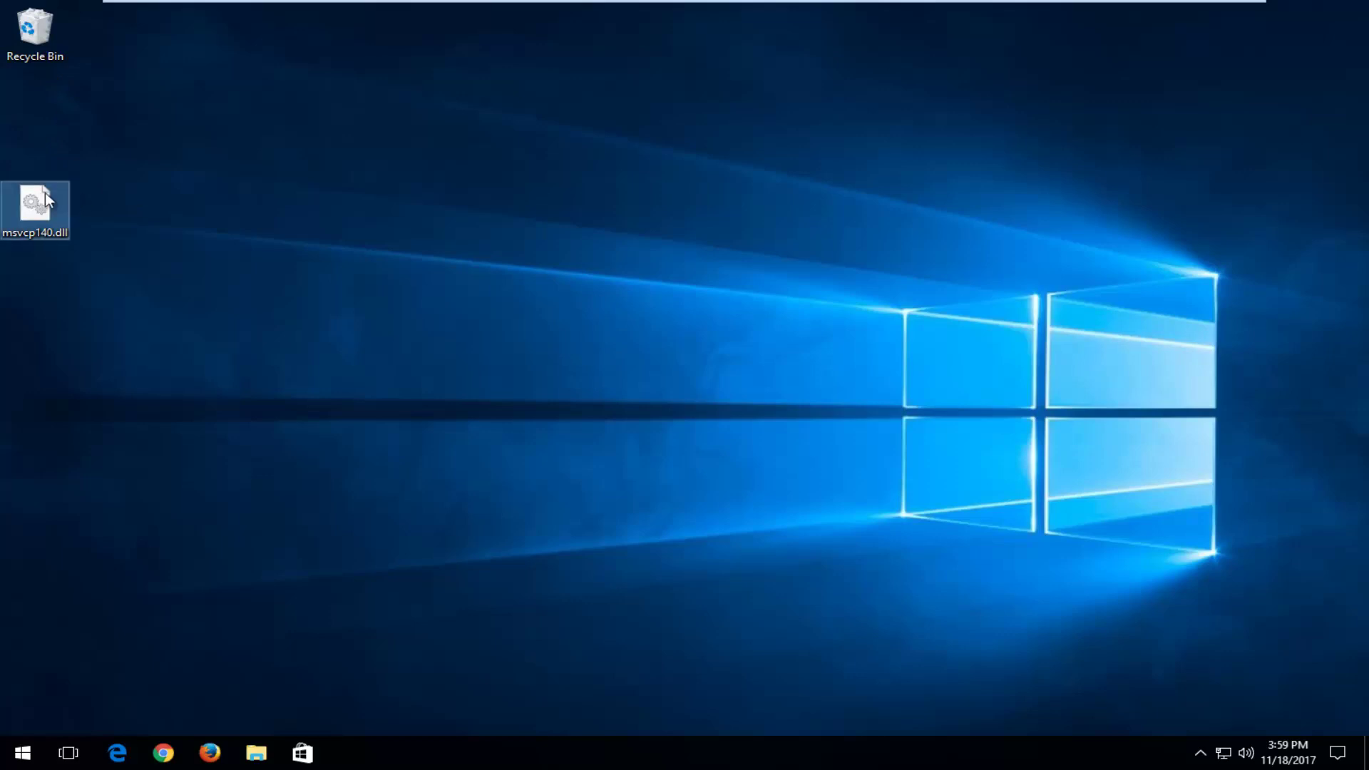
pyautogui.moveTo(45, 192); pyautogui.dragTo(258, 192)
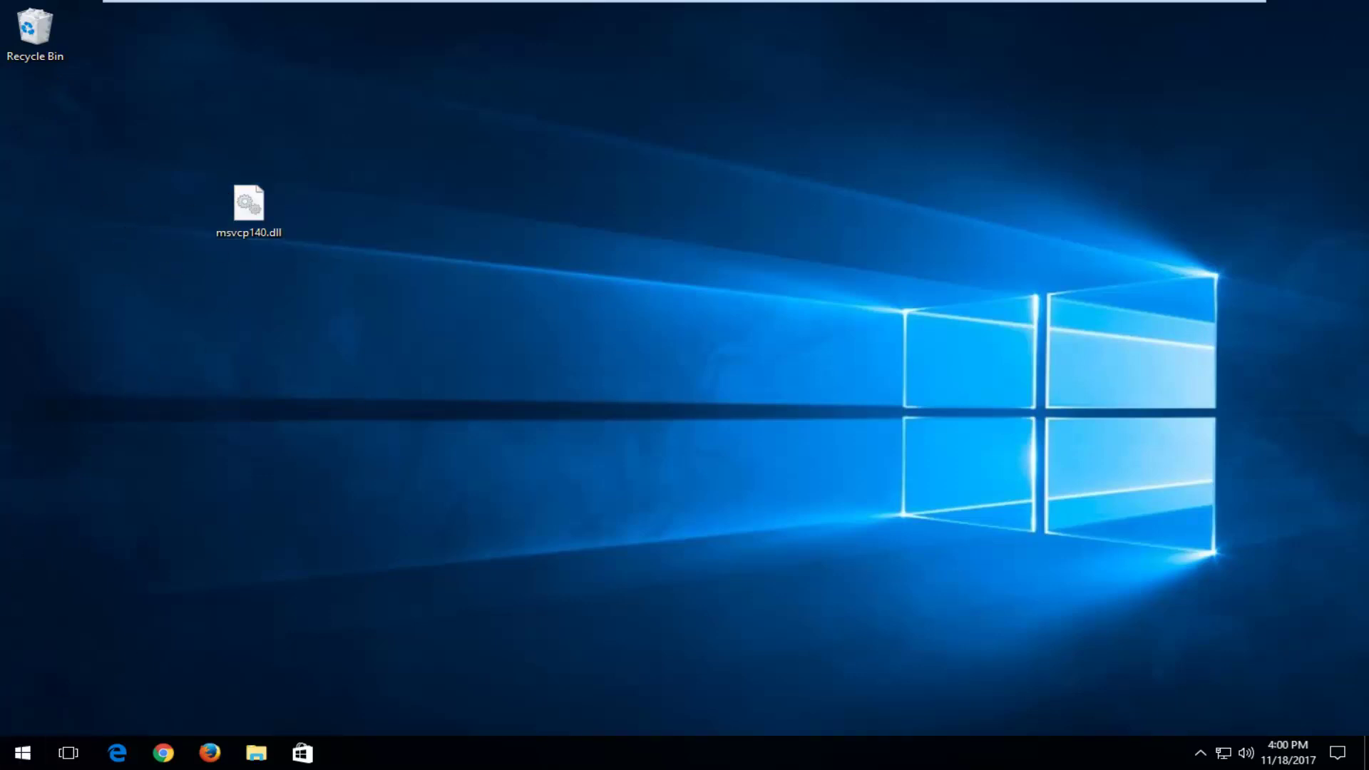
# Step: Open This PC, browse to C:\Windows, and shift the window right so msvcp140.dll stays visible
pyautogui.press('super')
pyautogui.write('this p')
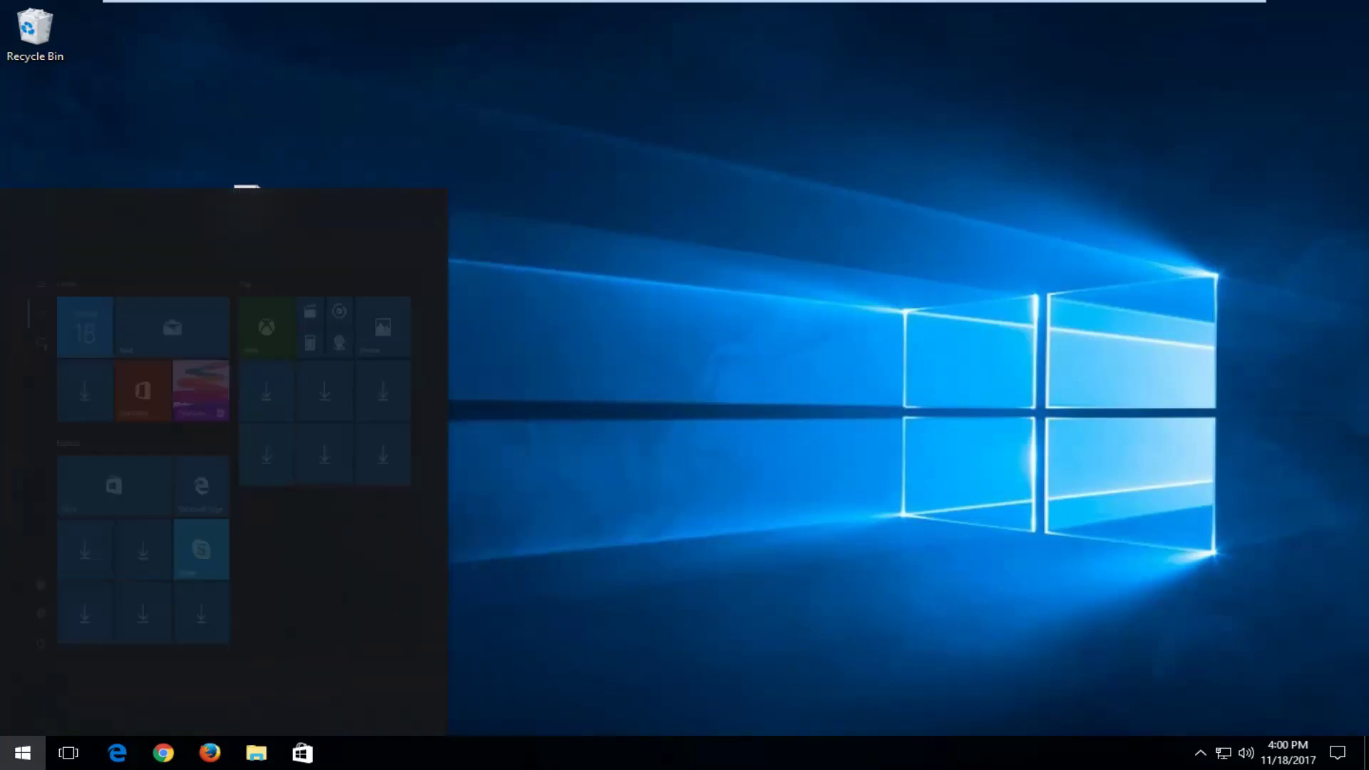
pyautogui.write('c')
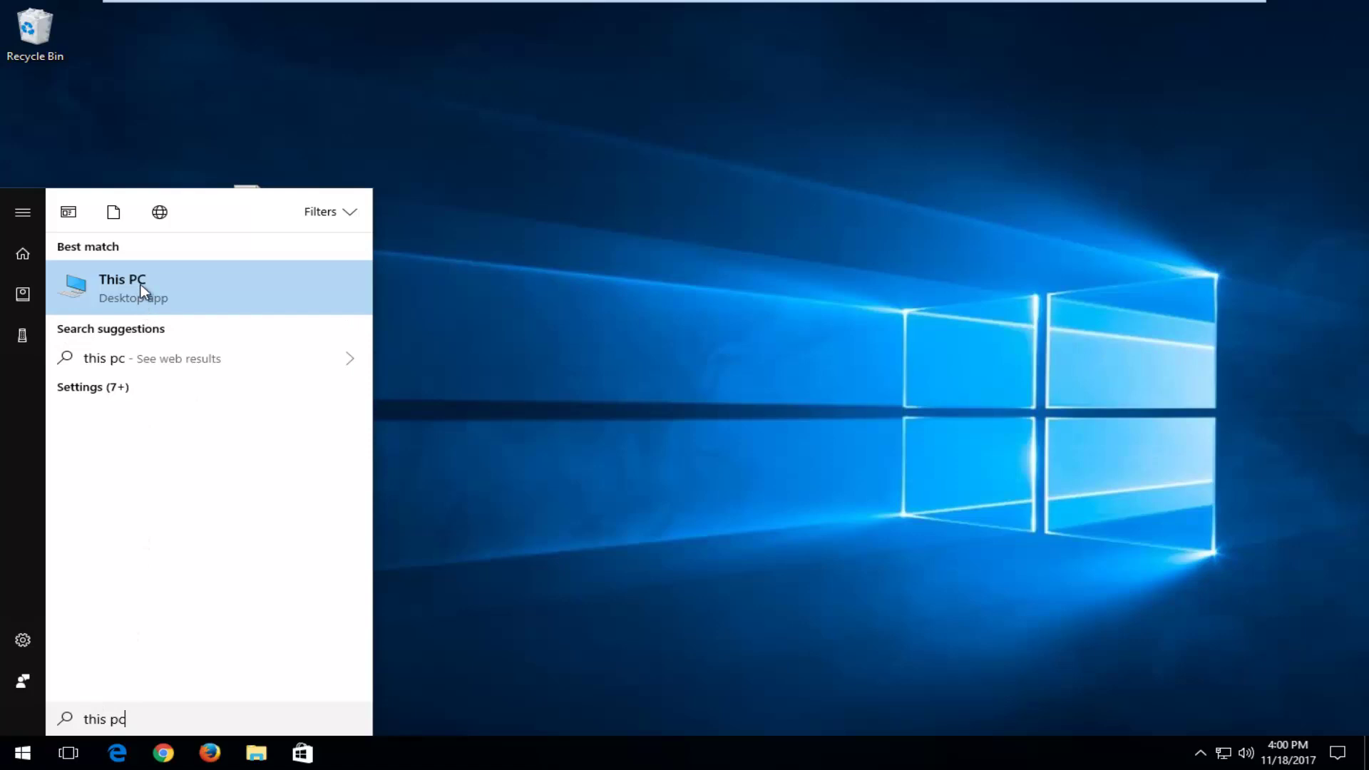
pyautogui.click(100, 284)
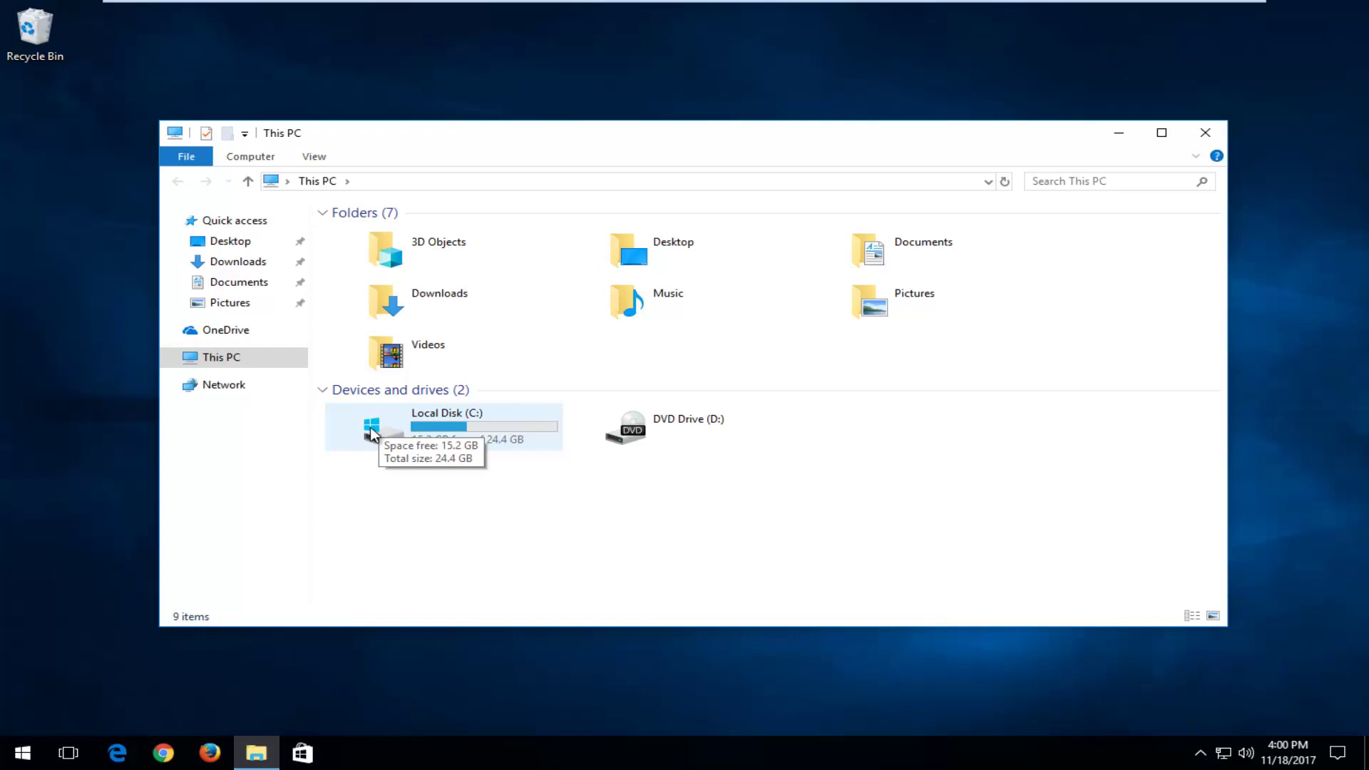
pyautogui.doubleClick(521, 435)
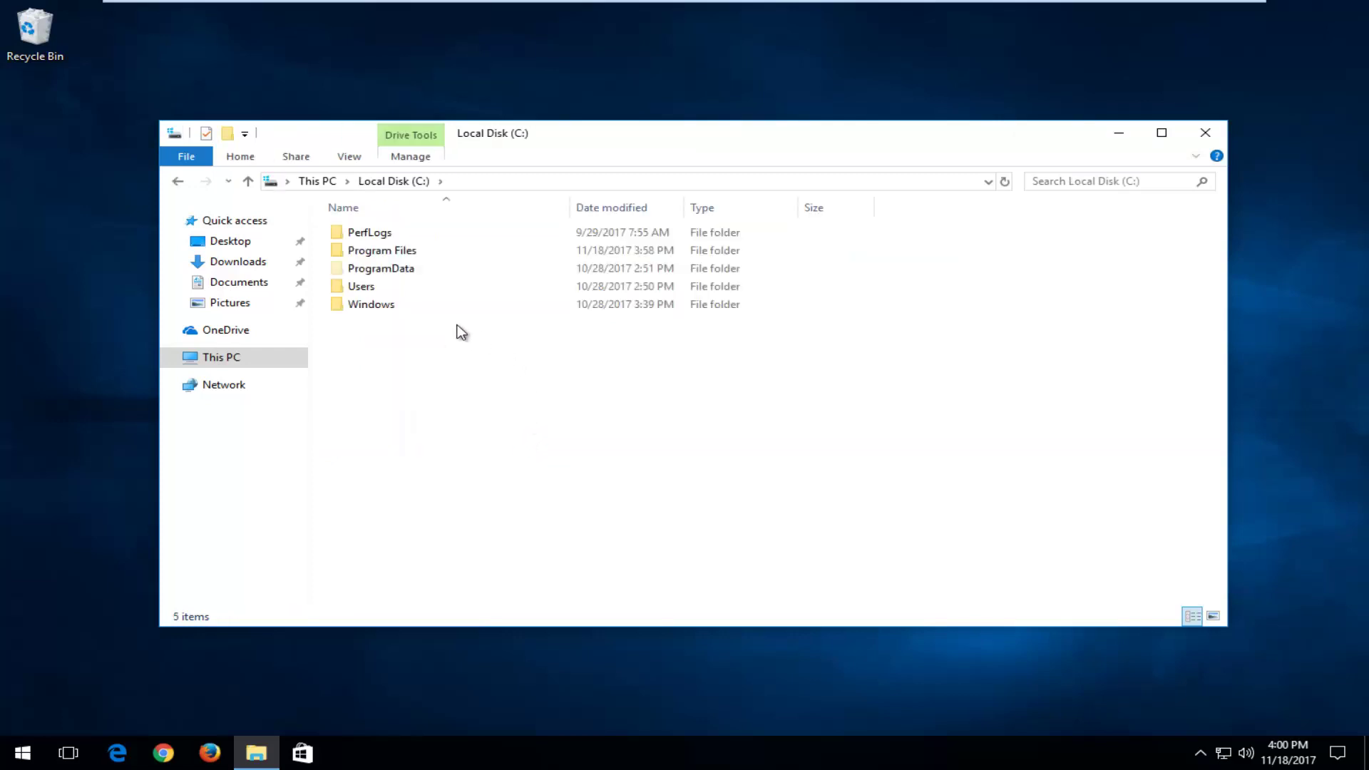
pyautogui.doubleClick(368, 304)
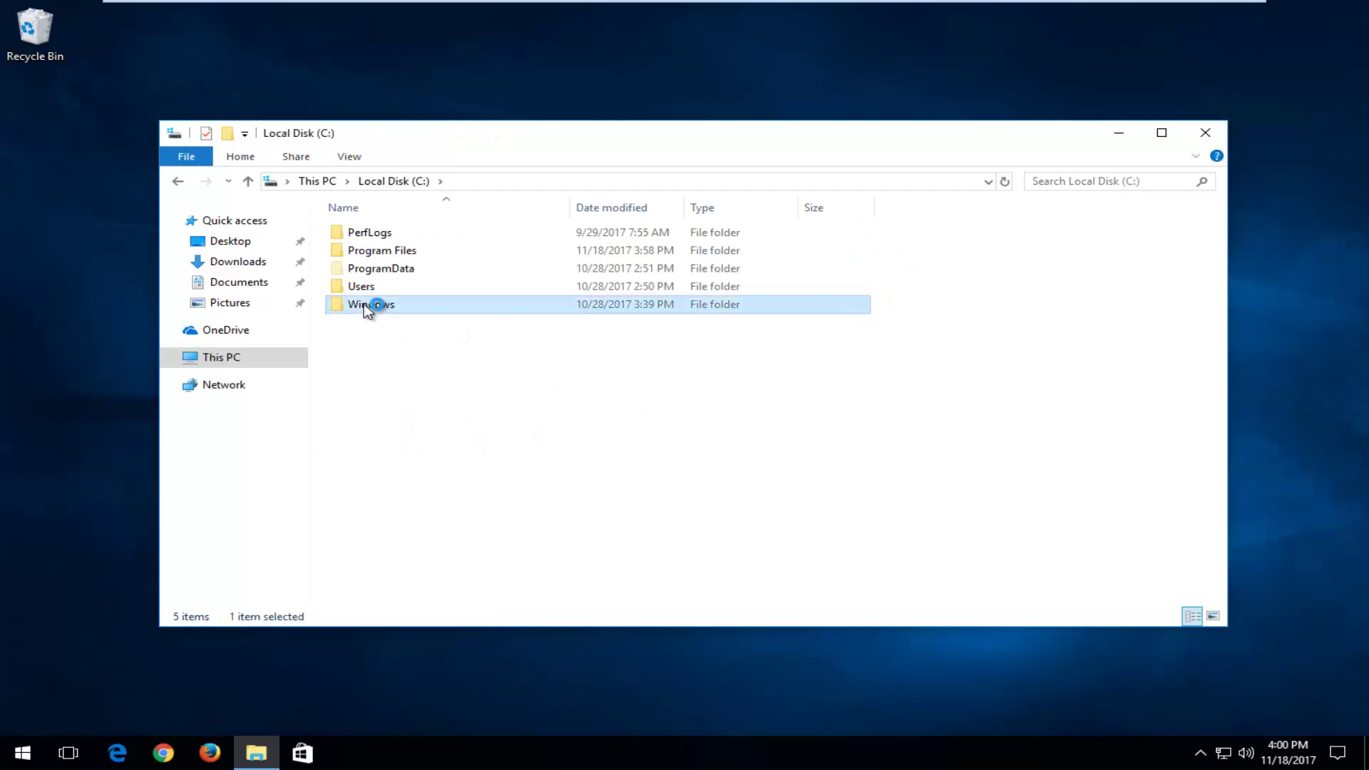
pyautogui.moveTo(1223, 284); pyautogui.dragTo(1222, 435)
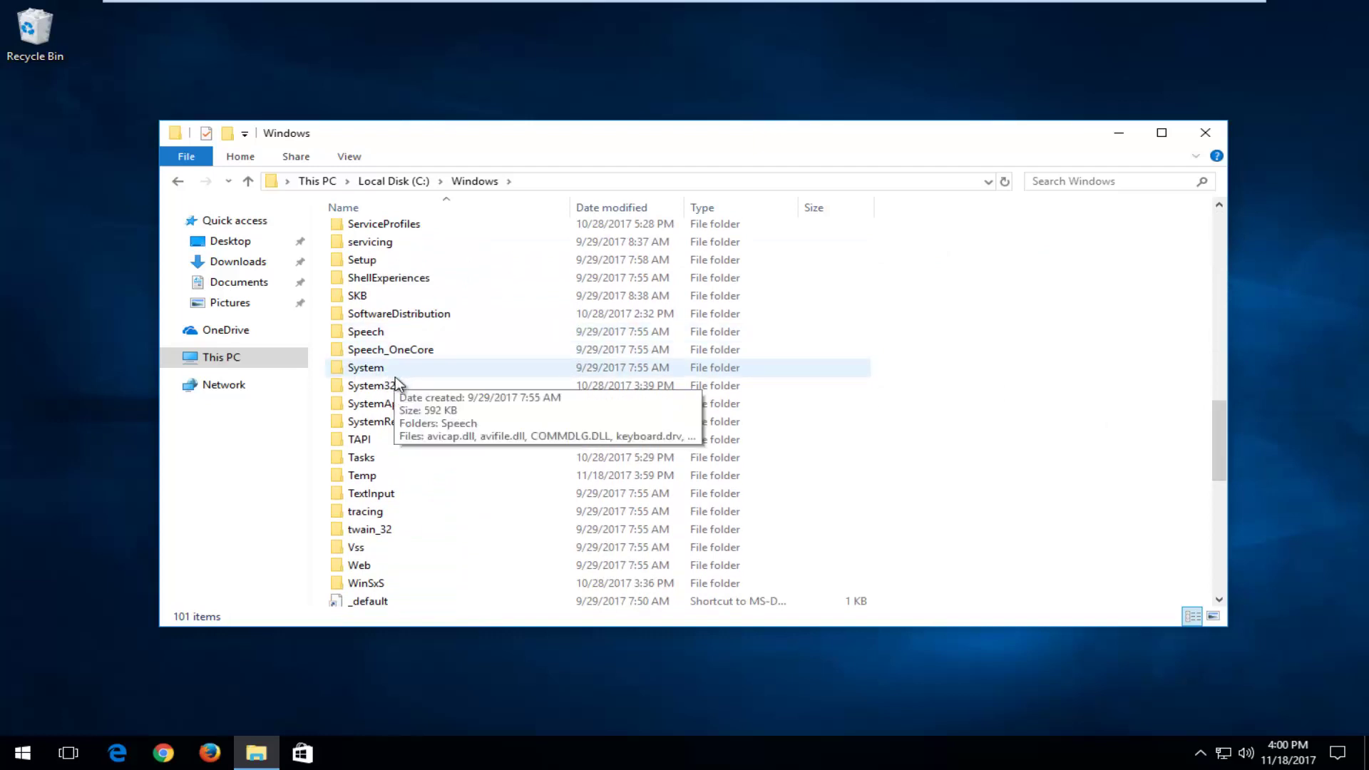
pyautogui.moveTo(502, 133); pyautogui.dragTo(655, 107)
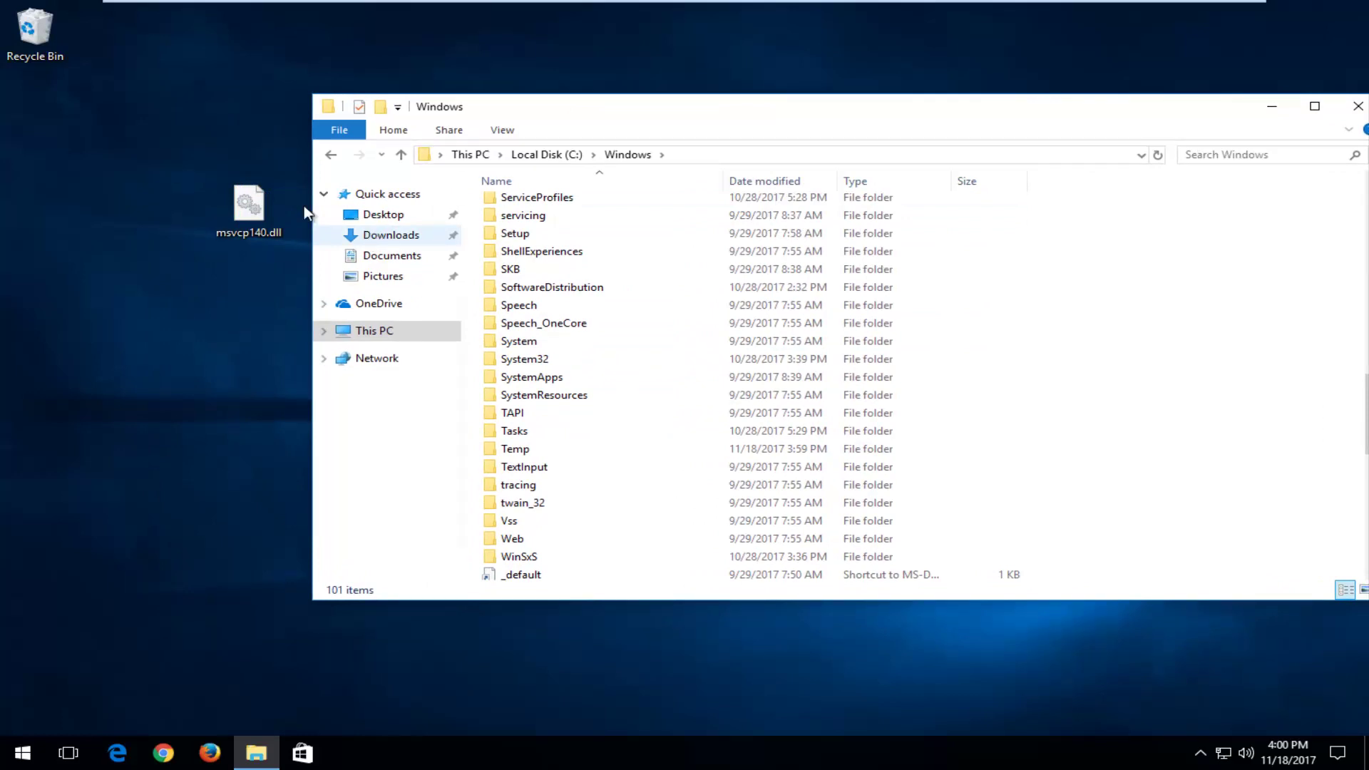
# Step: Drag msvcp140.dll from the desktop into System32, approving the administrator permission prompt
pyautogui.moveTo(242, 206); pyautogui.dragTo(202, 285)
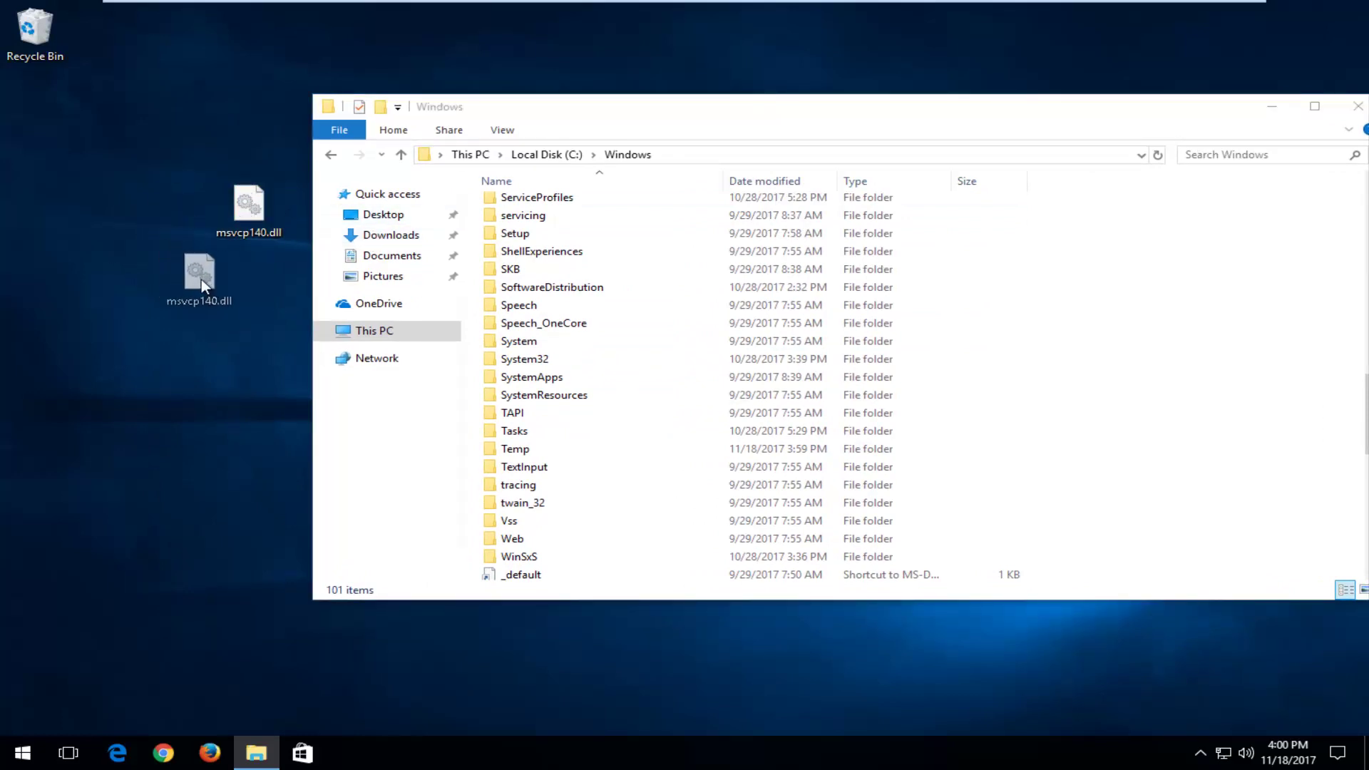
pyautogui.moveTo(300, 314); pyautogui.dragTo(502, 361)
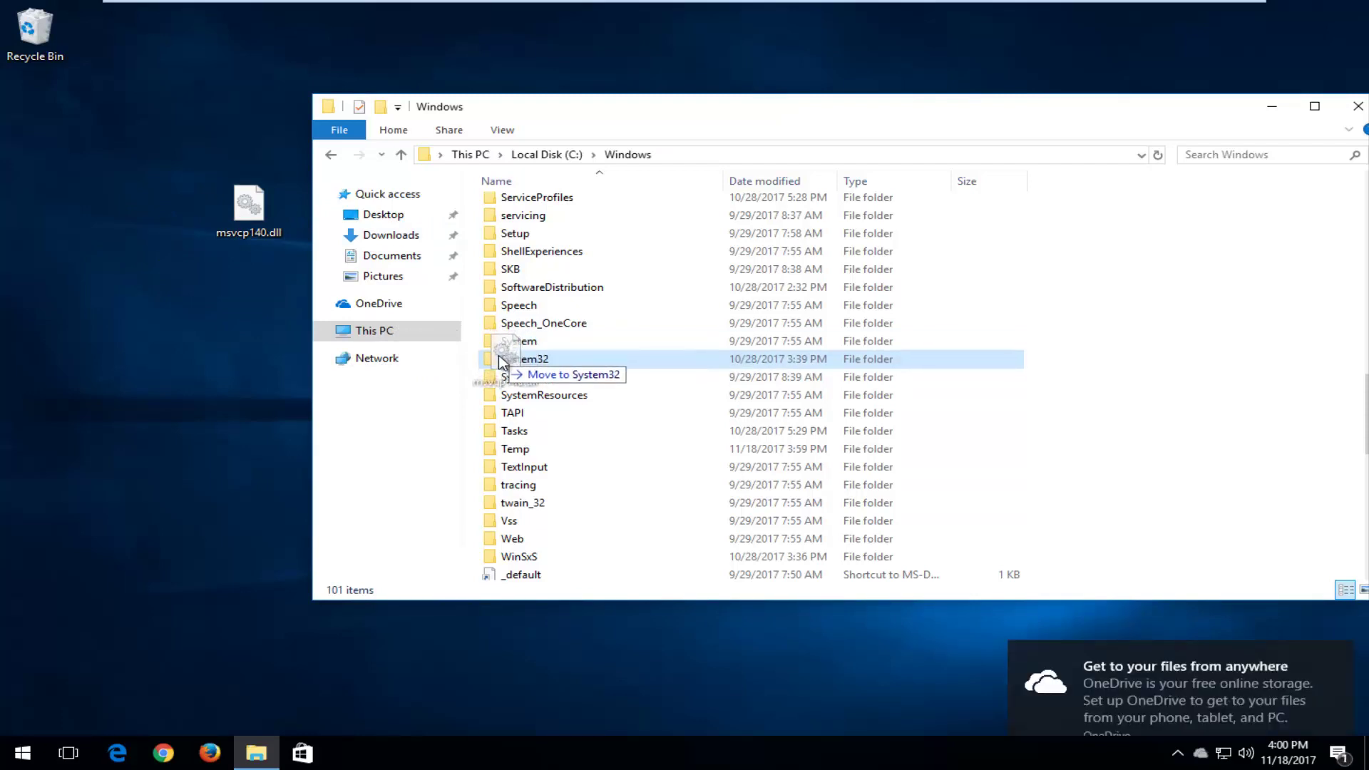
pyautogui.moveTo(502, 361); pyautogui.dragTo(504, 362)
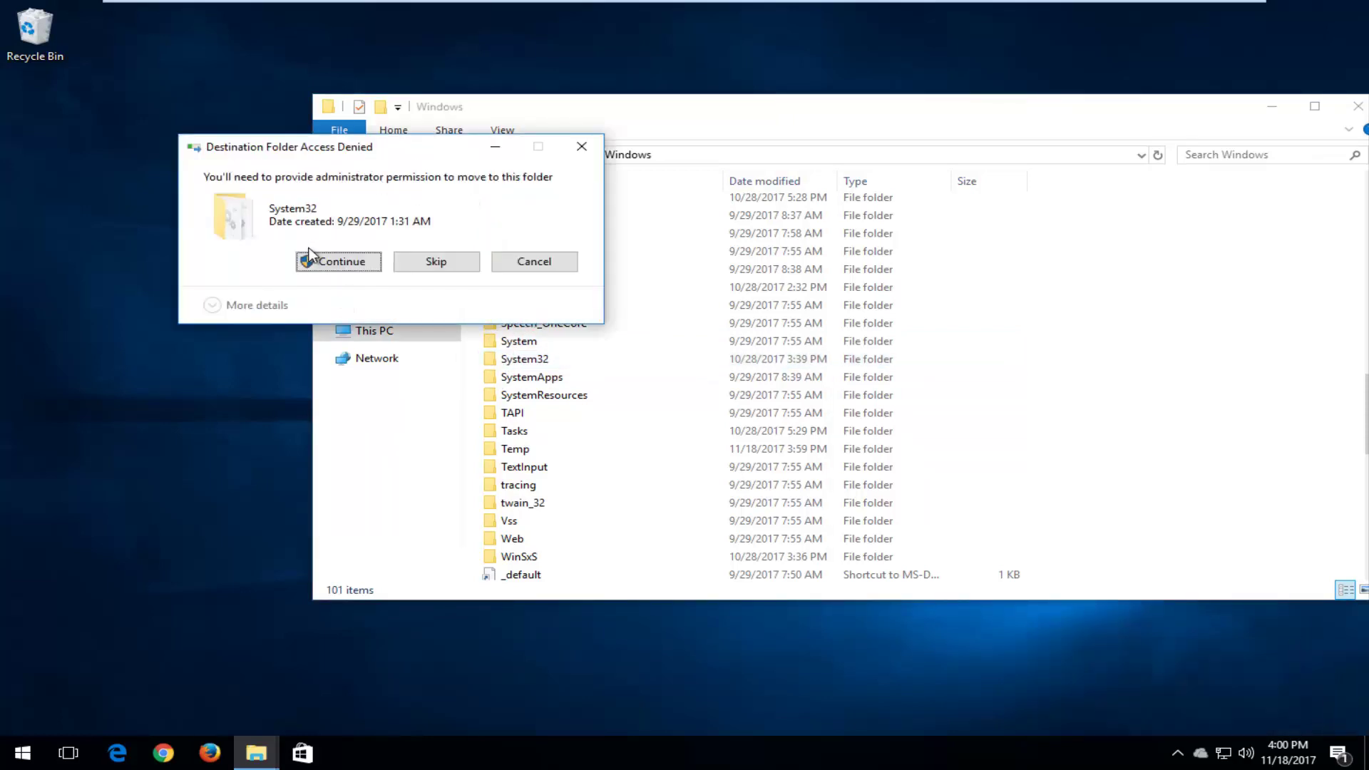
pyautogui.click(311, 264)
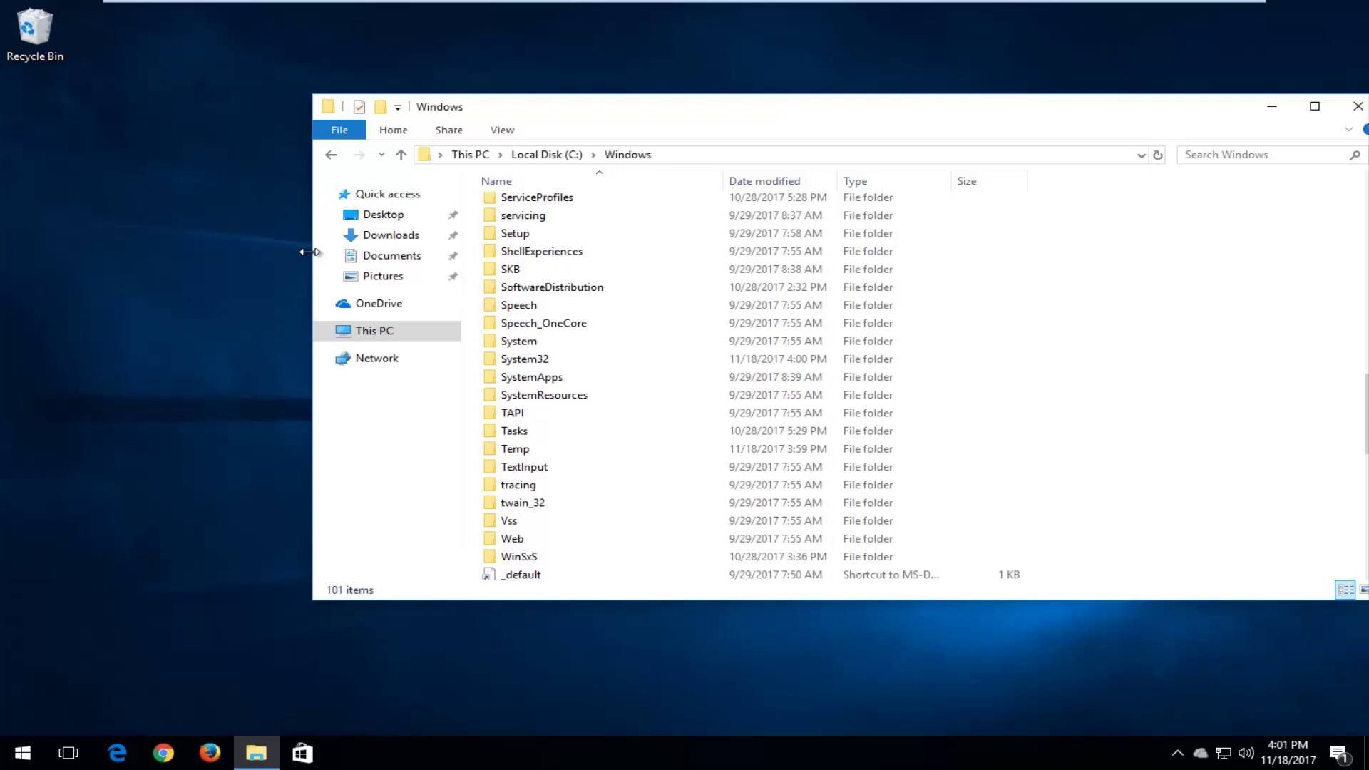
# Step: Set Folder Options back to 'Don't show hidden files, folders, or drives' and close the Windows folder
pyautogui.moveTo(755, 119); pyautogui.dragTo(605, 117)
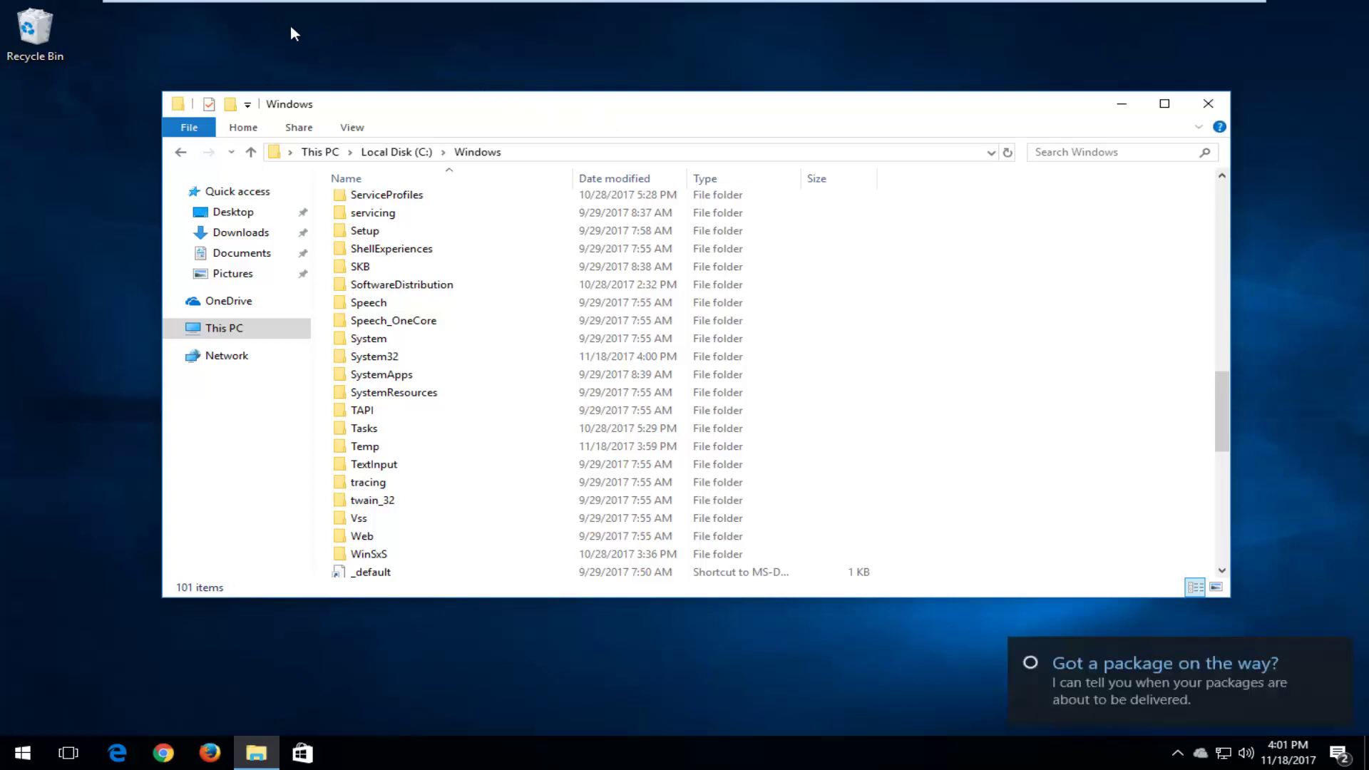
pyautogui.click(353, 129)
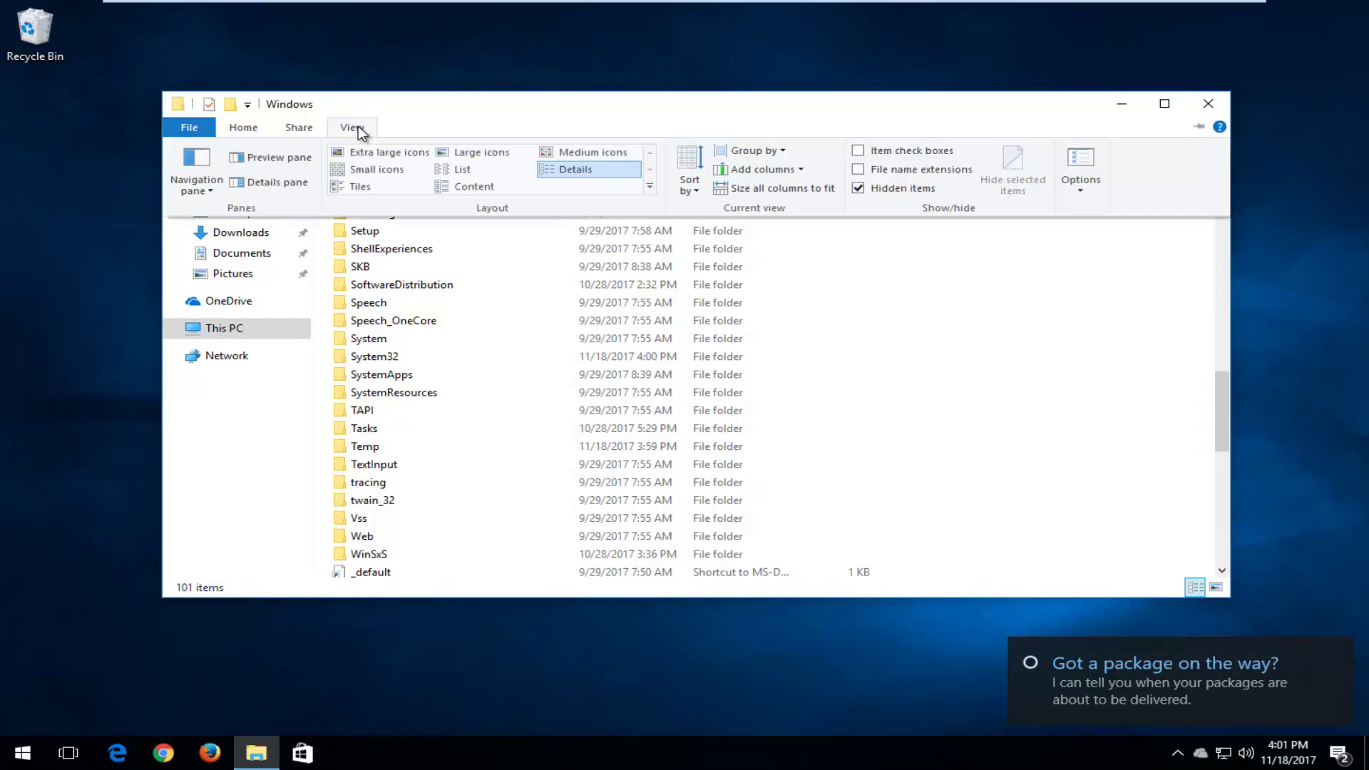
pyautogui.click(1081, 169)
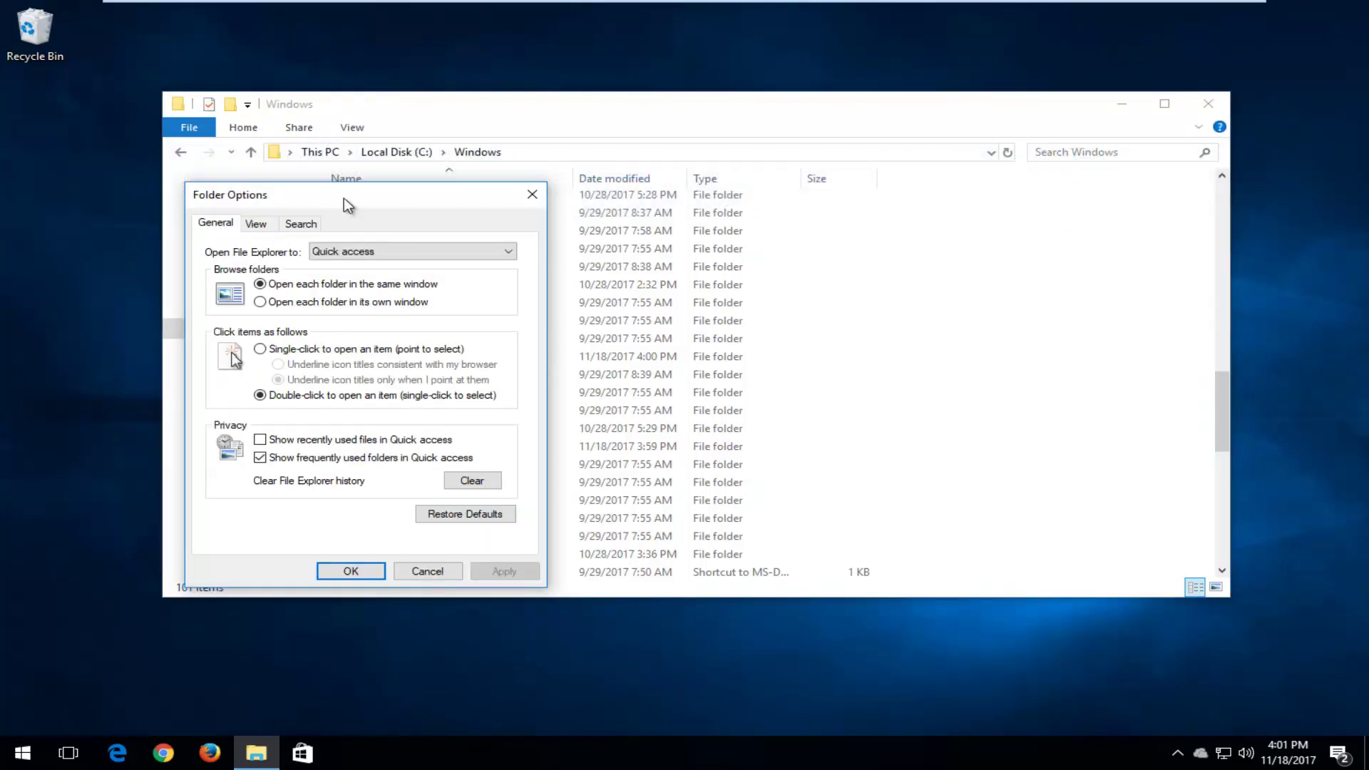
pyautogui.moveTo(344, 198); pyautogui.dragTo(627, 129)
pyautogui.click(534, 153)
pyautogui.click(535, 391)
pyautogui.click(535, 377)
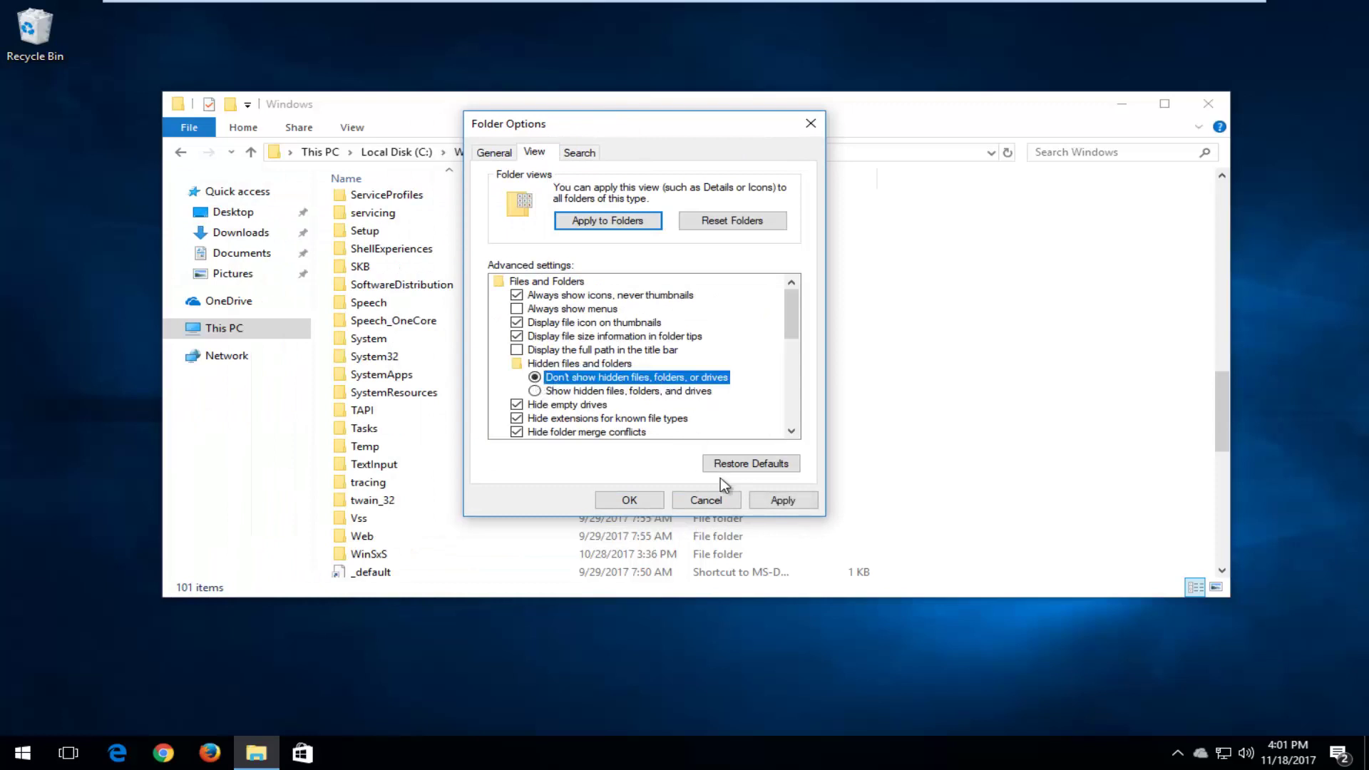
pyautogui.click(780, 501)
pyautogui.click(629, 500)
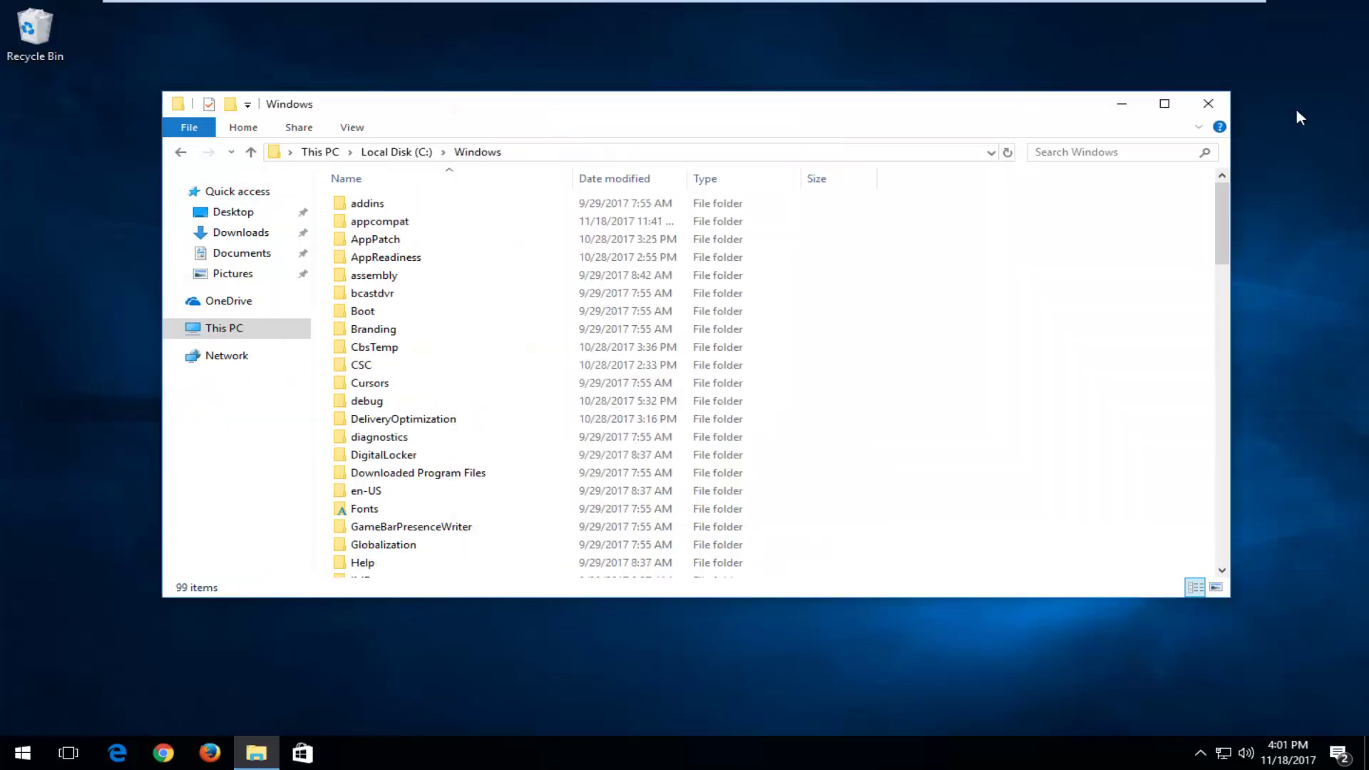
pyautogui.click(1212, 105)
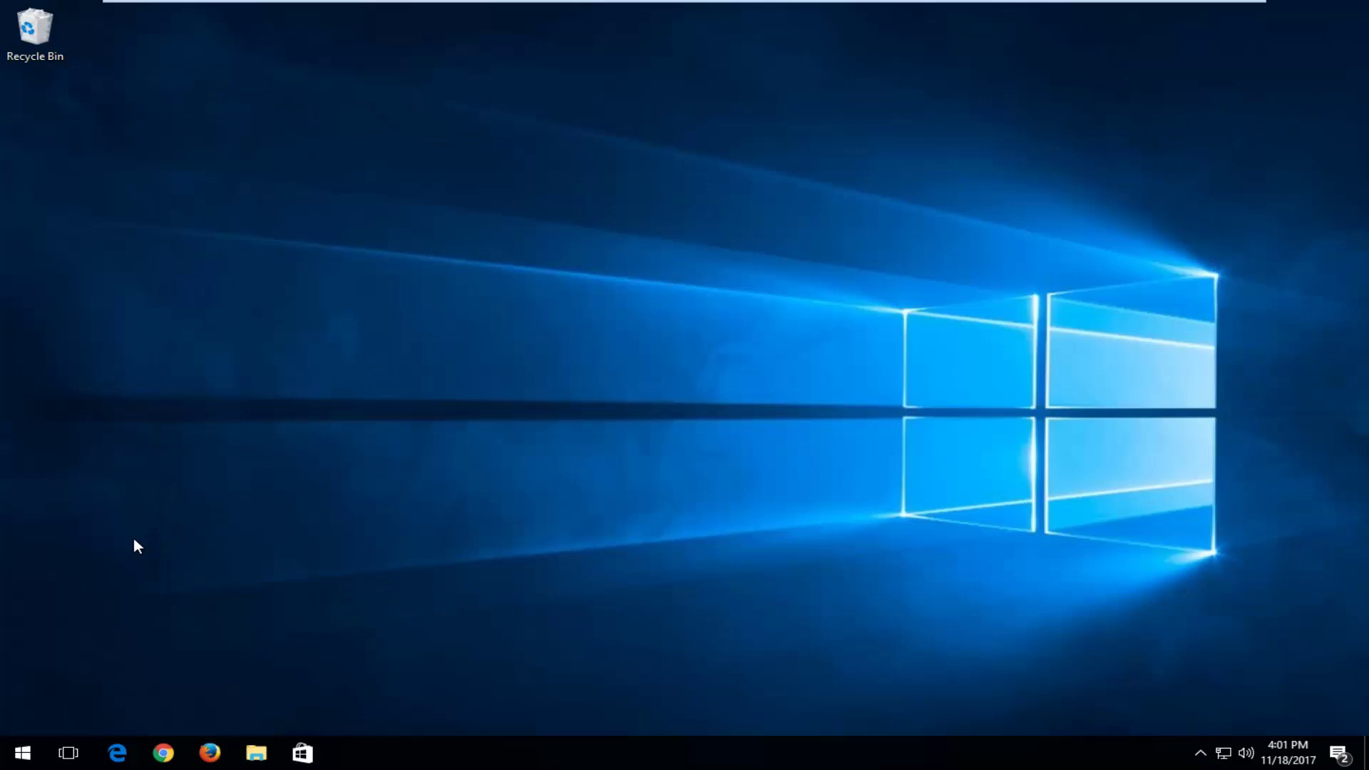